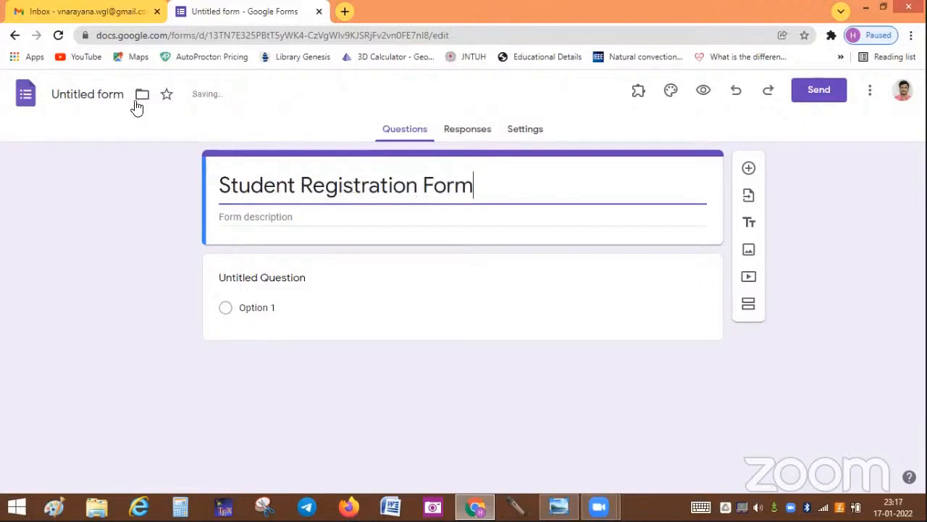
Step: Name the form file 'Student Registration Form' to match its heading, checking the reference image
click(100, 94)
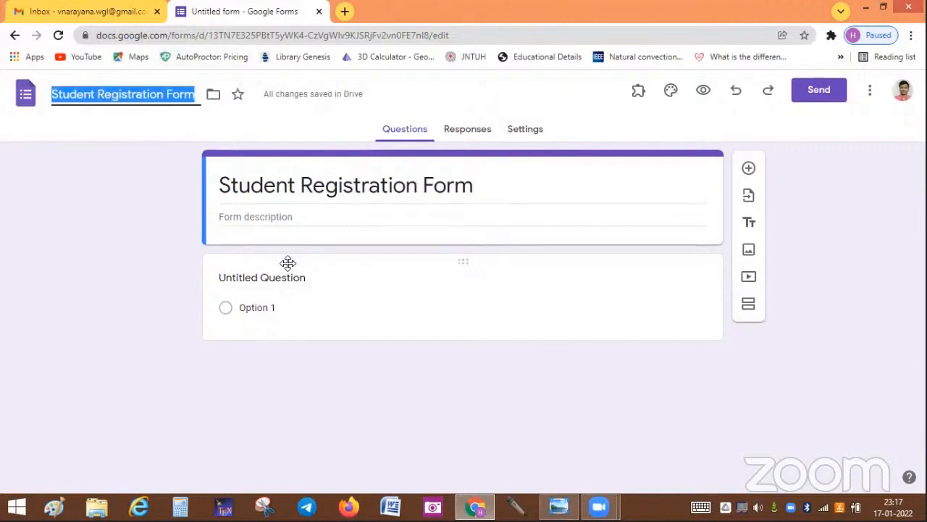
key(alt+Tab)
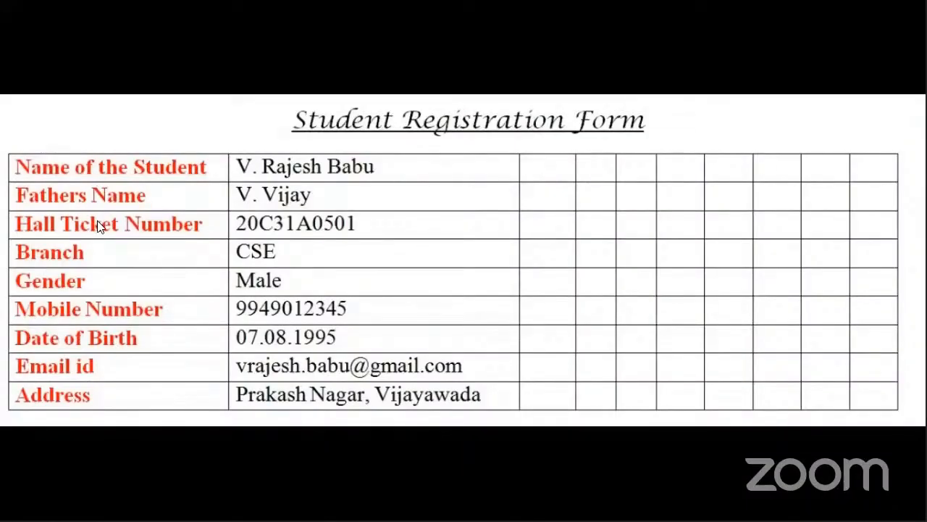
key(alt+Tab)
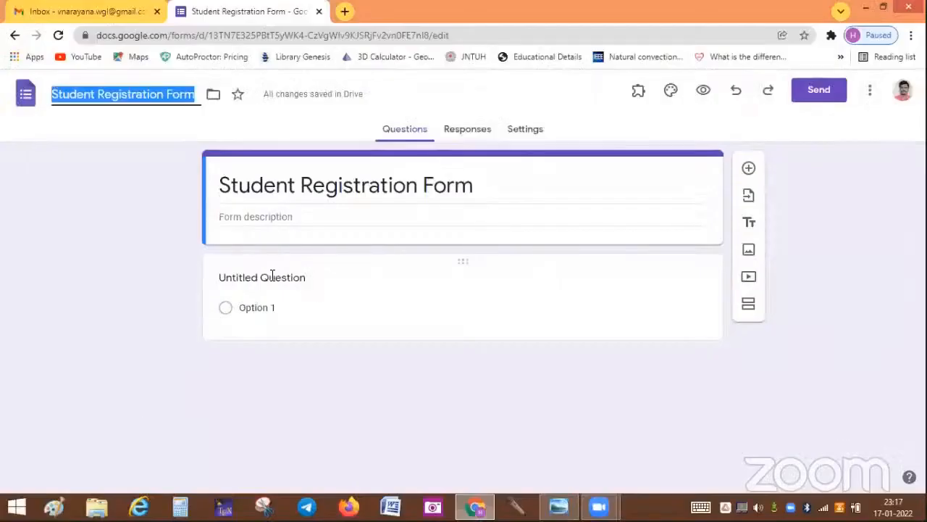
key(alt+Tab)
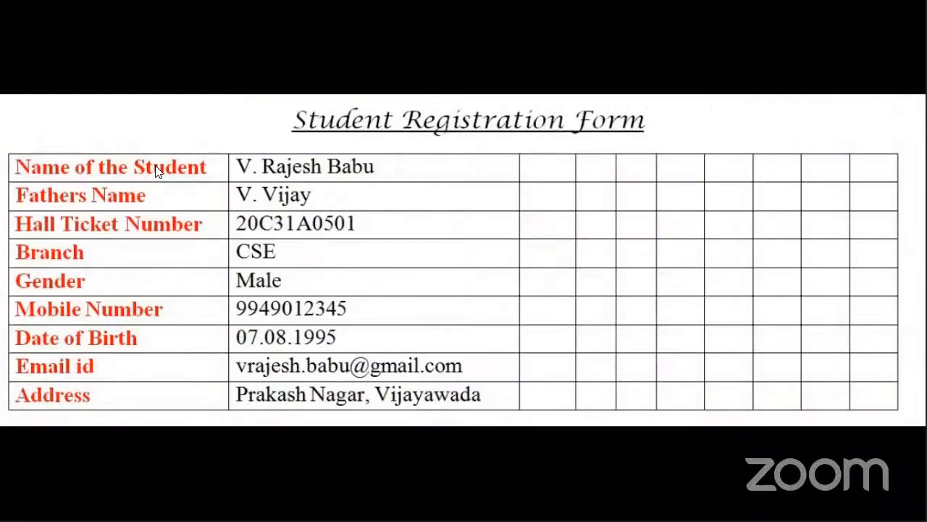
key(alt+Tab)
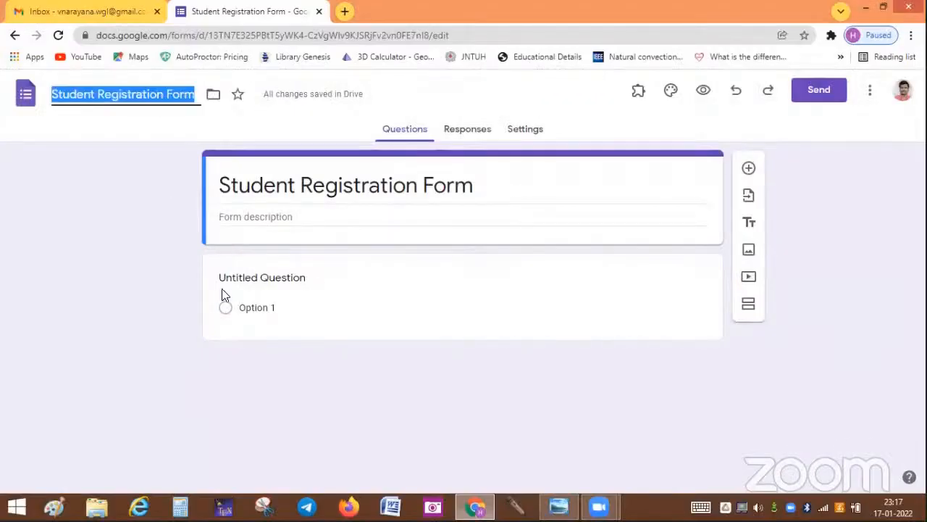
Step: Title the first question 'Name of the Student' as a required short answer and add another question
click(247, 275)
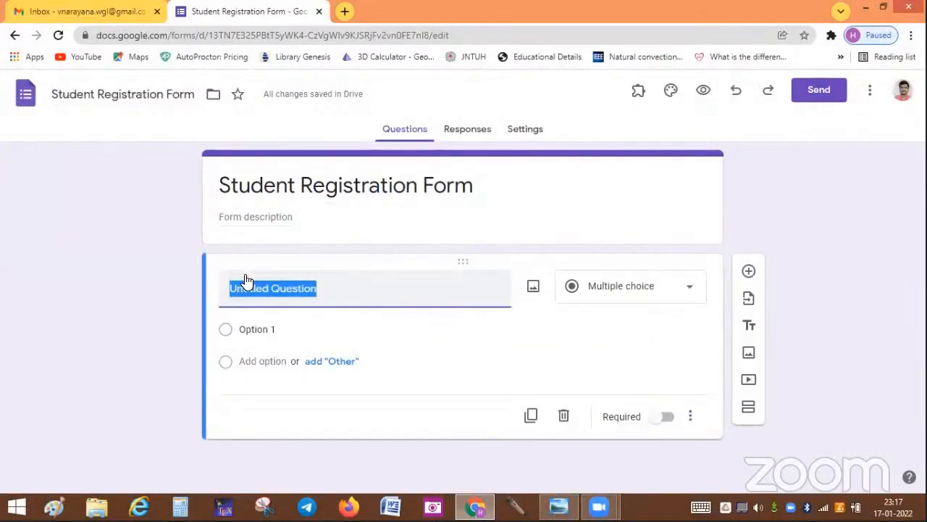
text(Name of the)
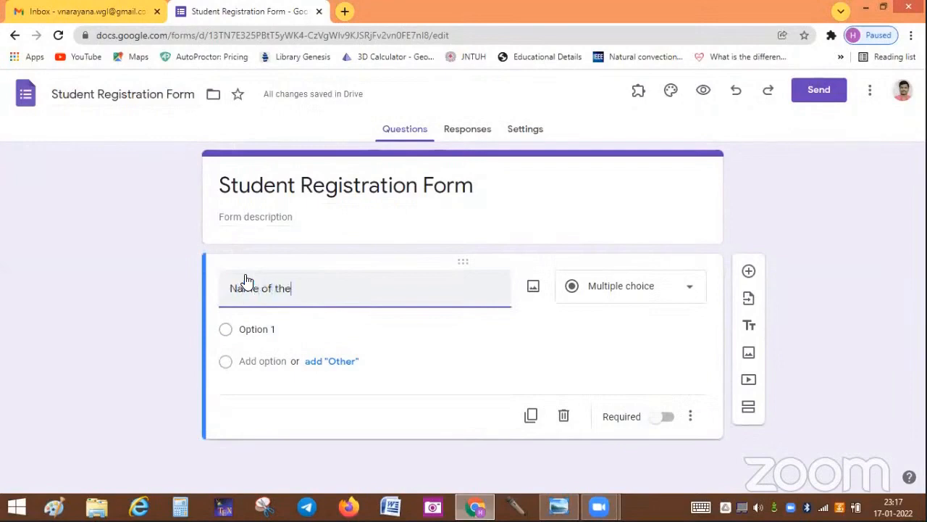
text( Student)
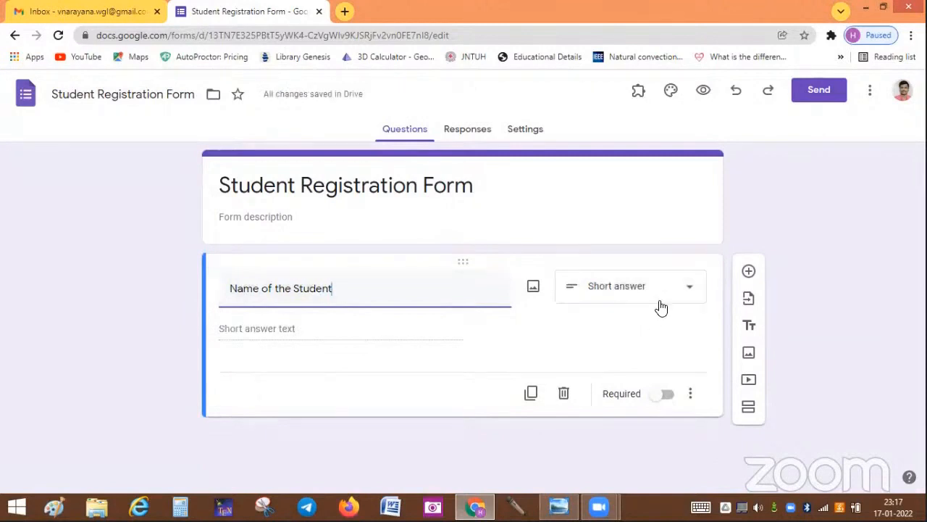
click(667, 397)
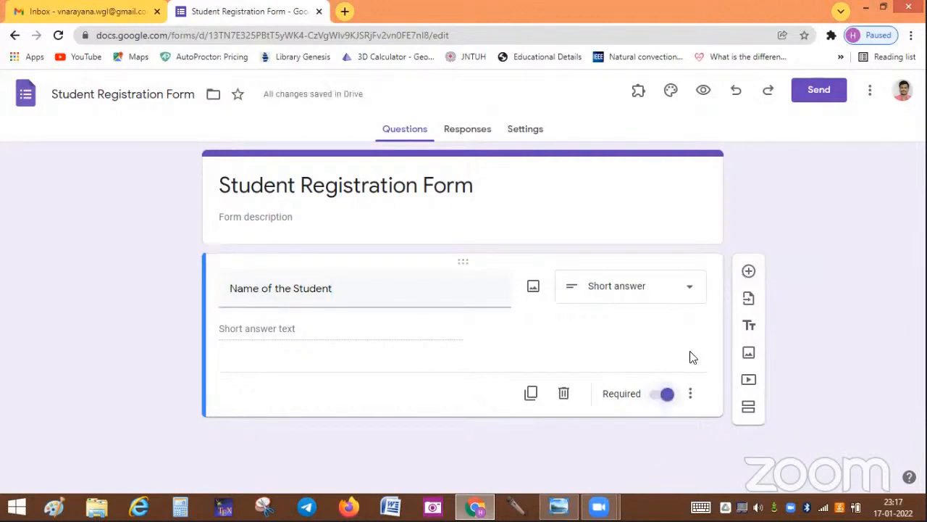
click(749, 273)
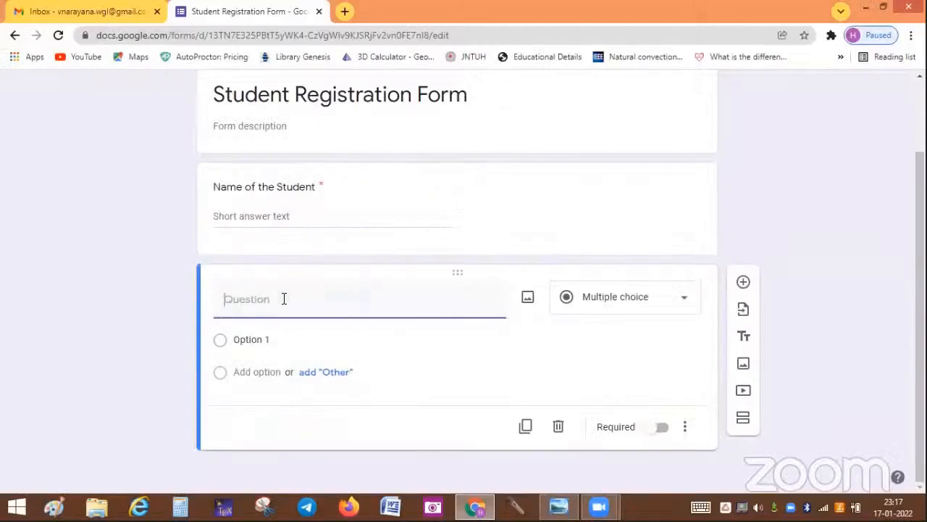
Step: Add the required short-answer question 'Fathers Name'
text(F)
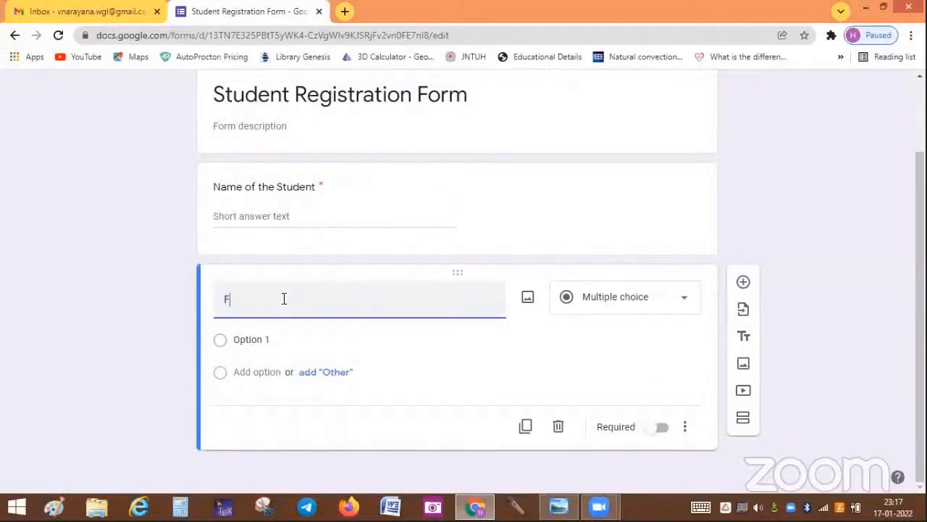
text(athers Name)
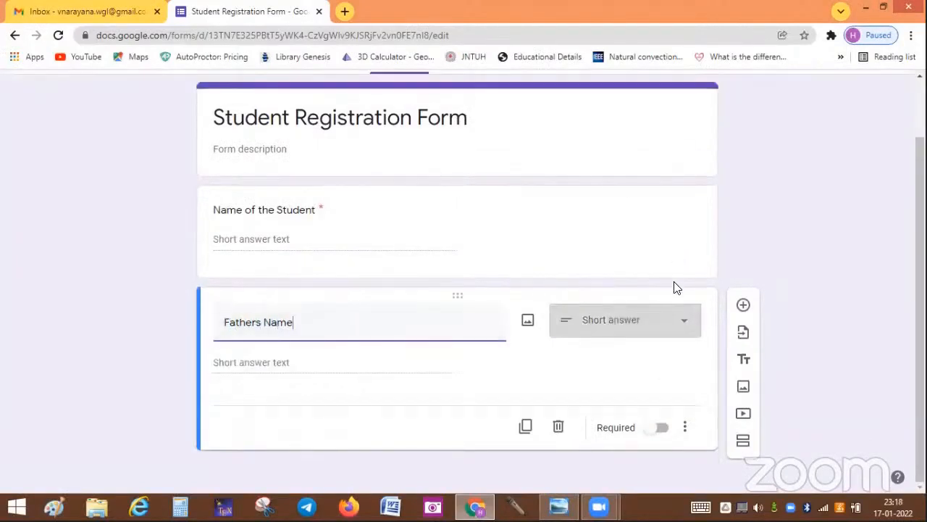
click(661, 428)
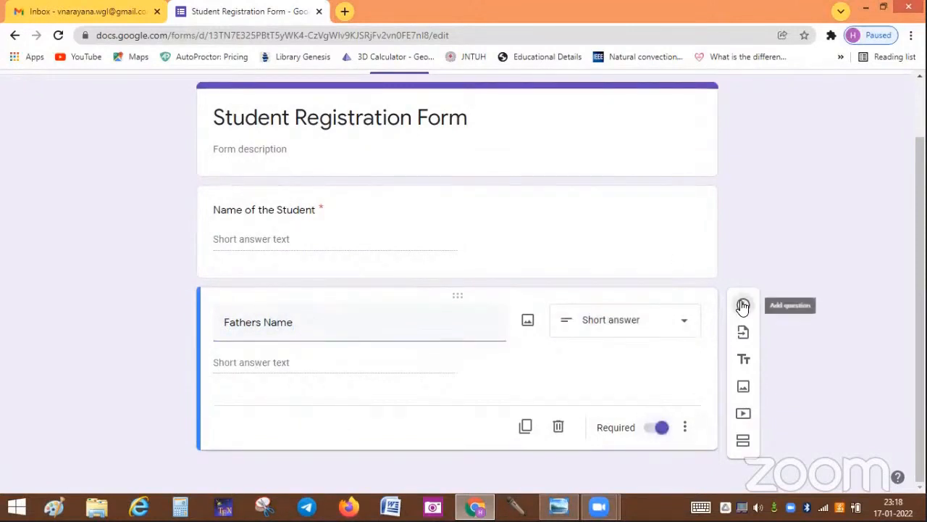
click(743, 307)
Step: Add the required short-answer question 'Hall Ticket Number' and start another question
key(alt+Tab)
key(alt+Tab)
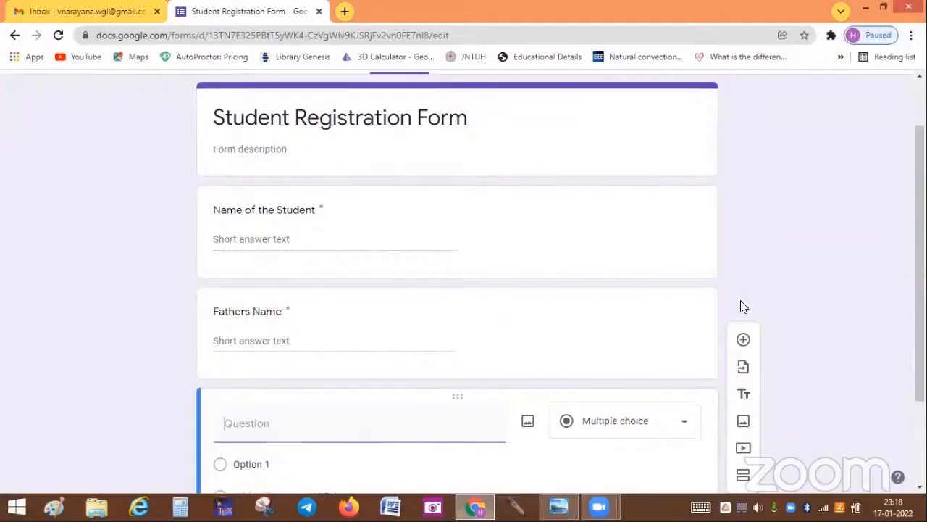
text(Hall Ticket Numbe)
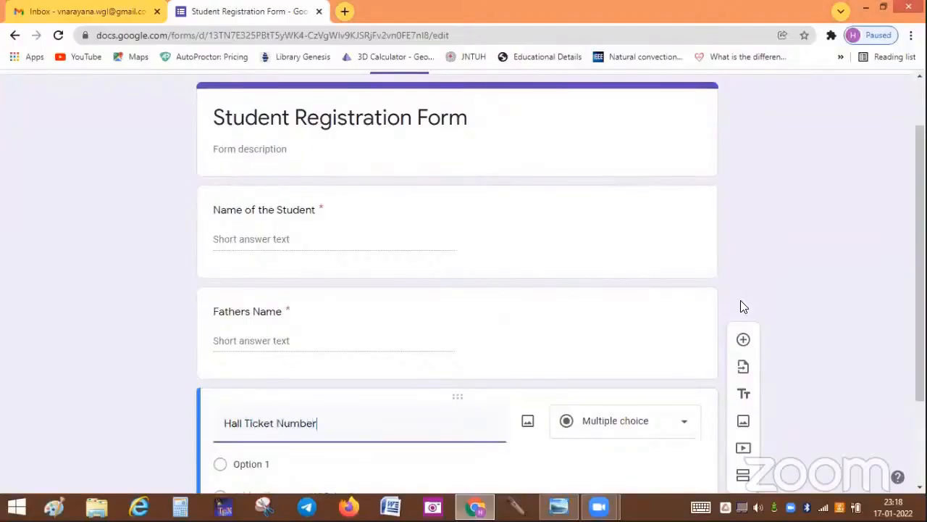
text(r)
key(alt+Tab)
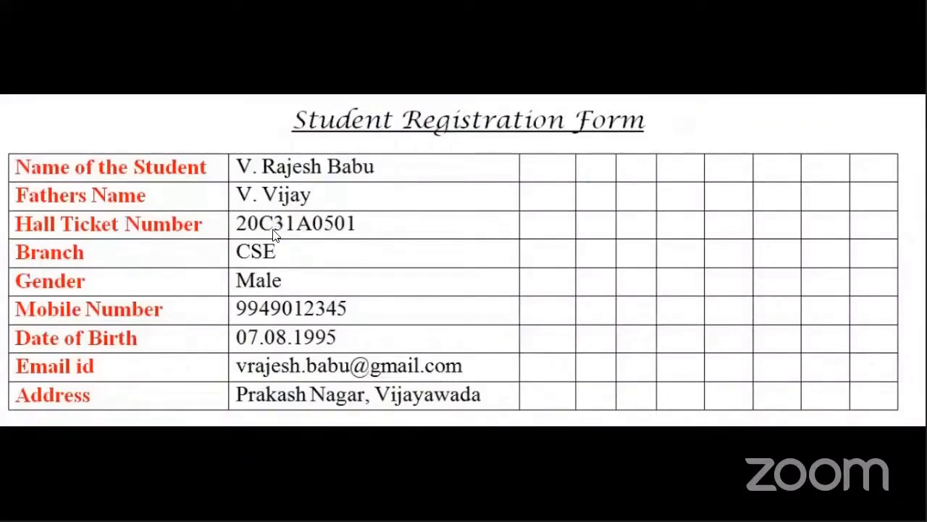
key(alt+Tab)
drag(920, 297, 920, 368)
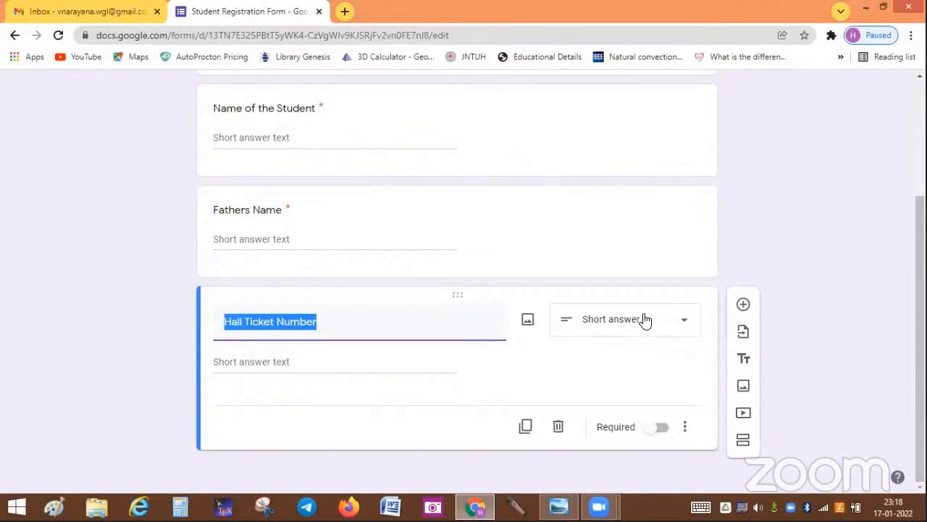
click(665, 429)
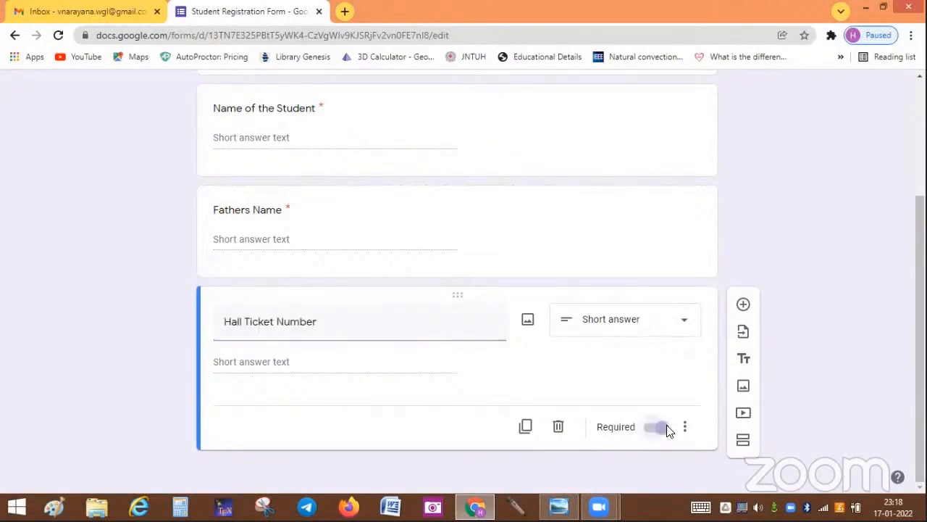
click(743, 305)
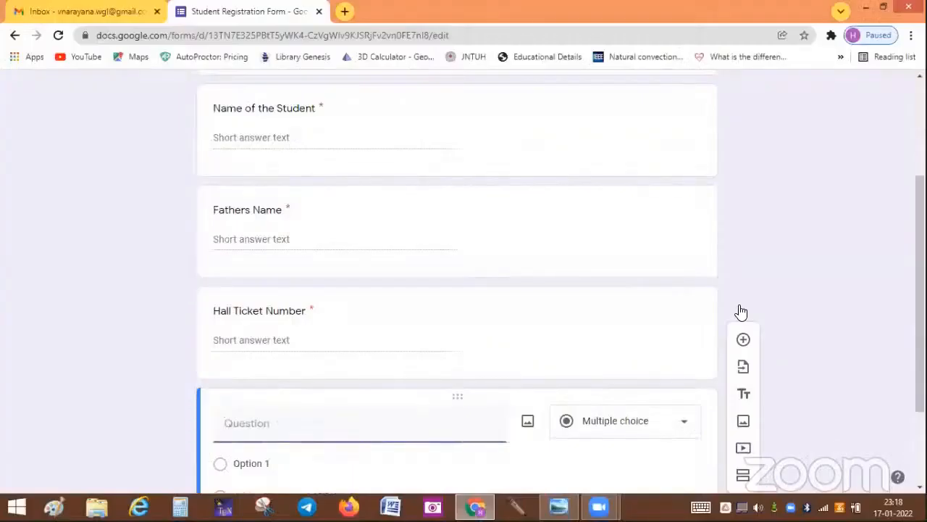
Step: Title the question 'Branch' with choices CE, EEE, ME, ECE and CSE
text(Branch)
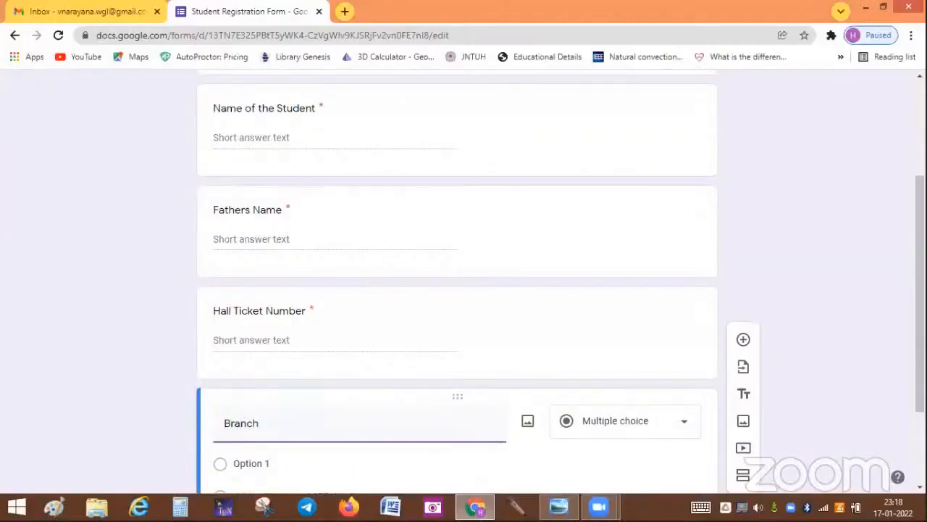
drag(919, 279, 920, 349)
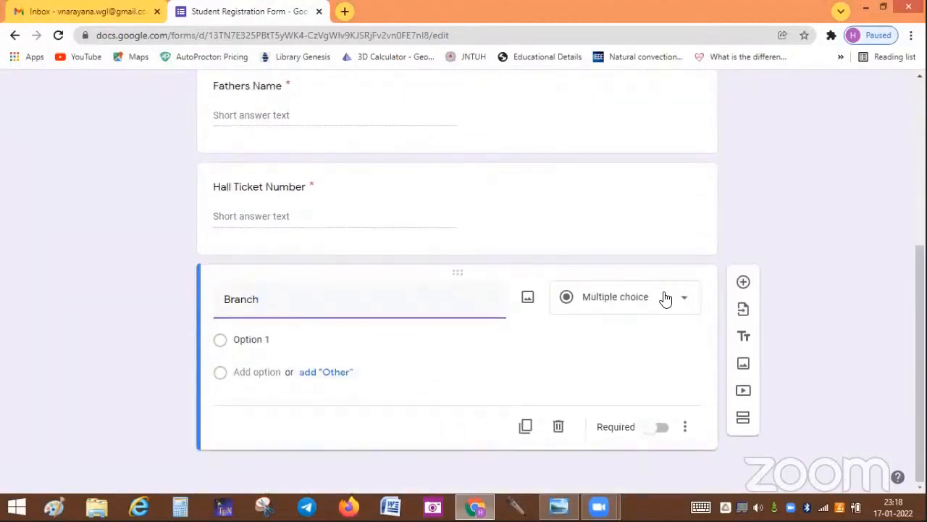
click(278, 339)
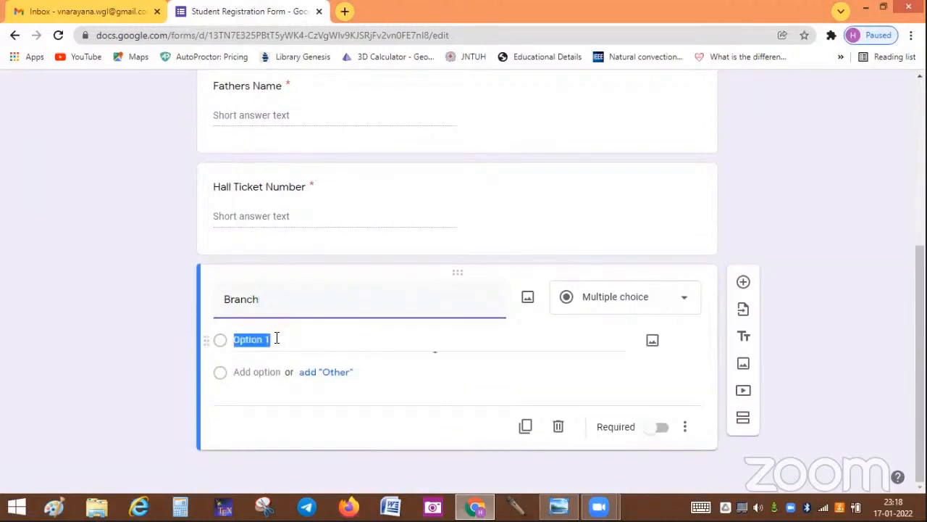
text(CE)
key(Return)
text(EEE)
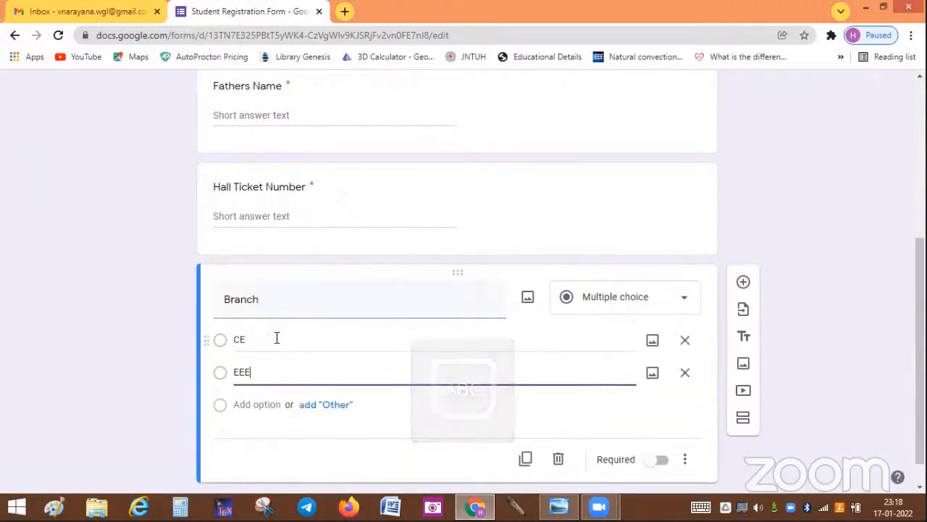
key(Return)
text(ME)
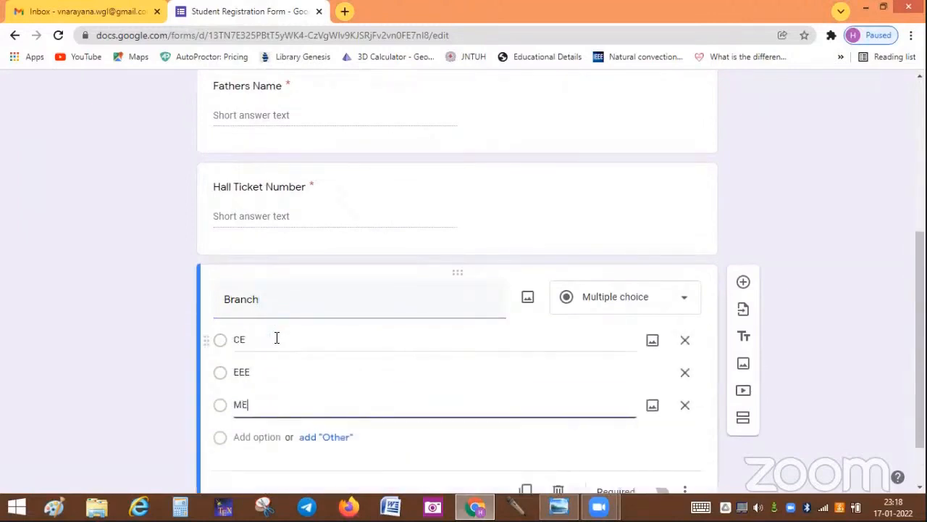
key(Return)
text(ECE)
key(Return)
text(CSE)
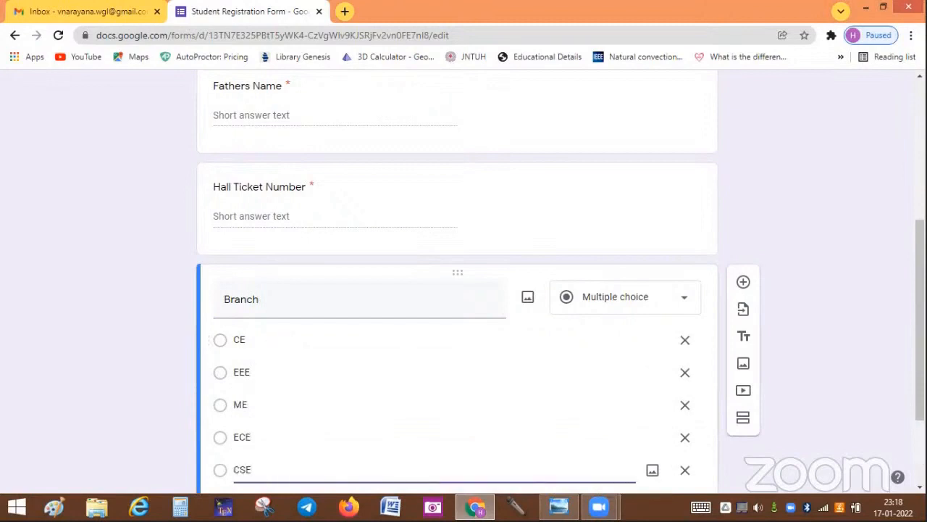
Step: Make Branch required and add a new question below it
drag(920, 319, 920, 381)
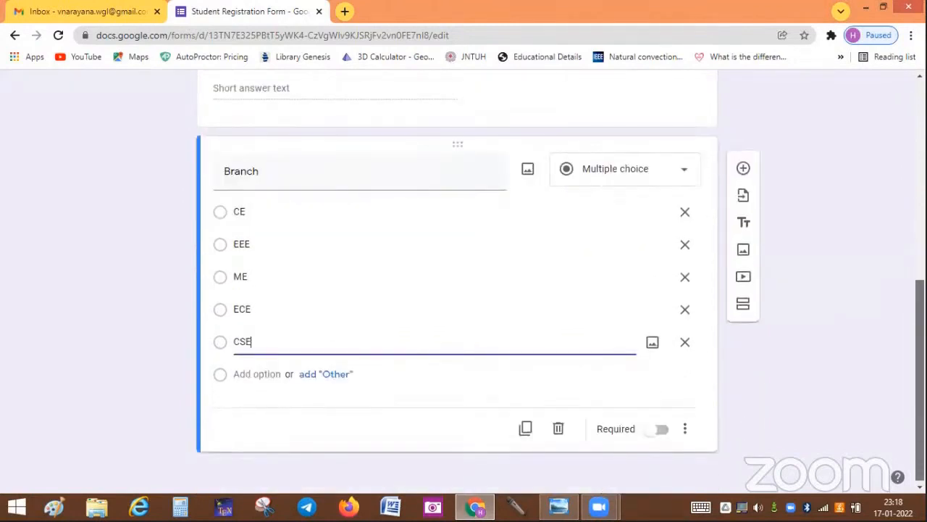
click(661, 430)
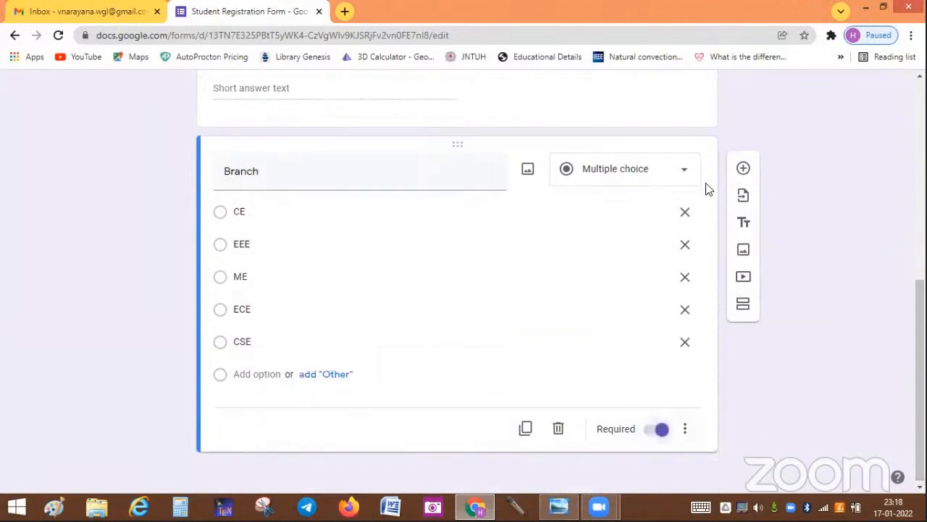
click(743, 171)
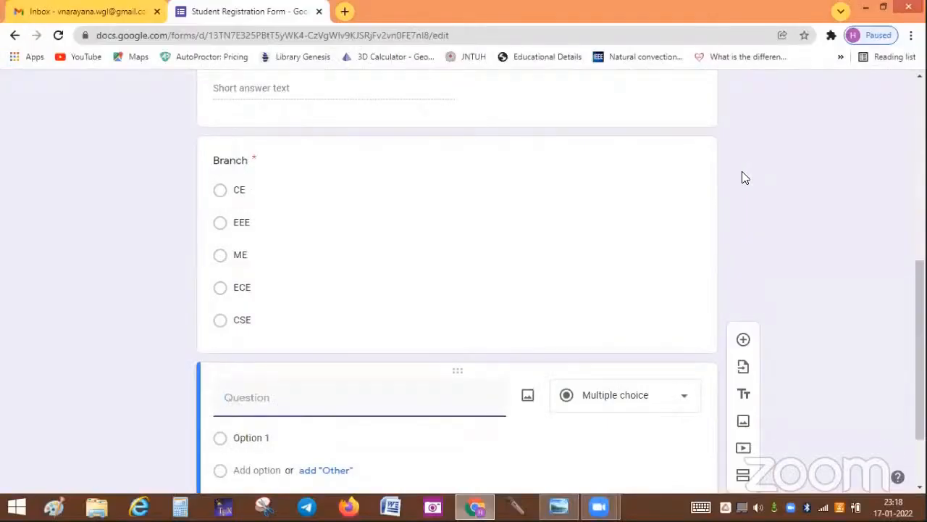
Step: Title the question 'Gender' and change its type to Dropdown
text(g)
key(BackSpace)
key(Caps_Lock)
text(Gen)
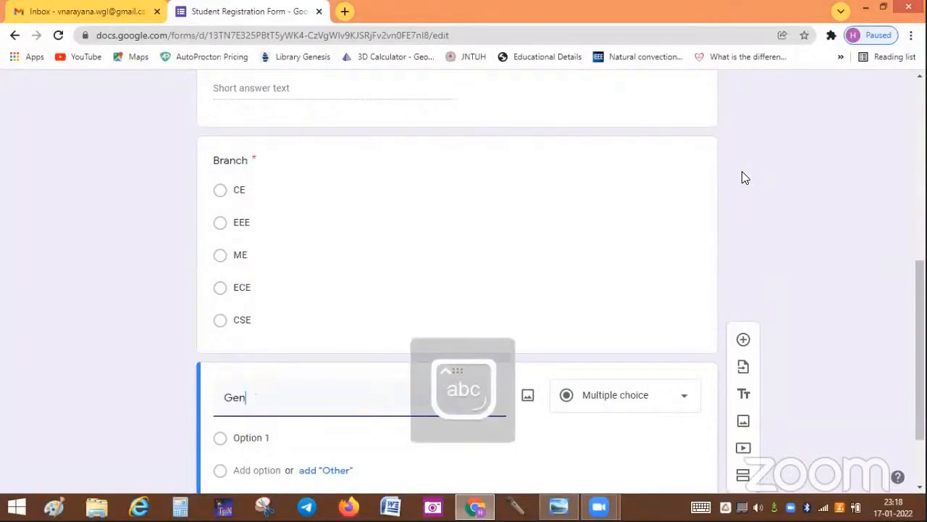
text(der)
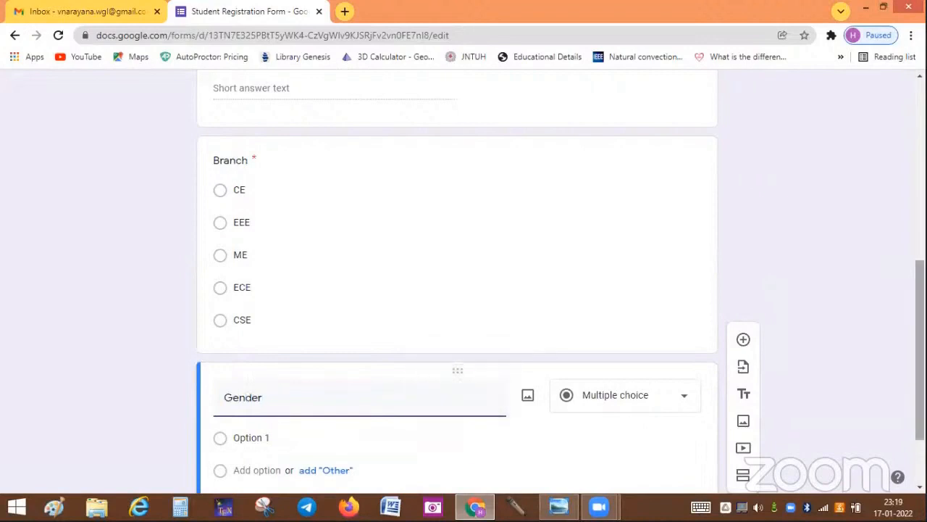
drag(920, 350, 920, 392)
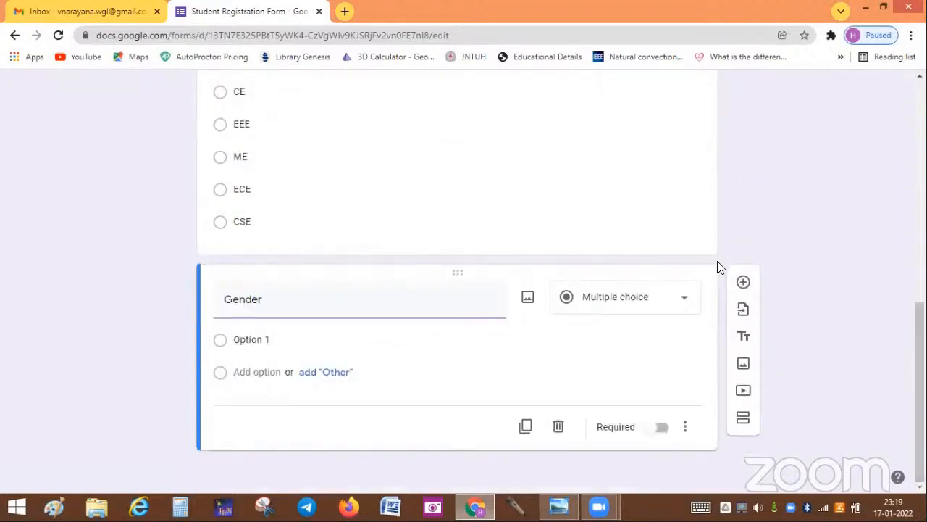
click(685, 299)
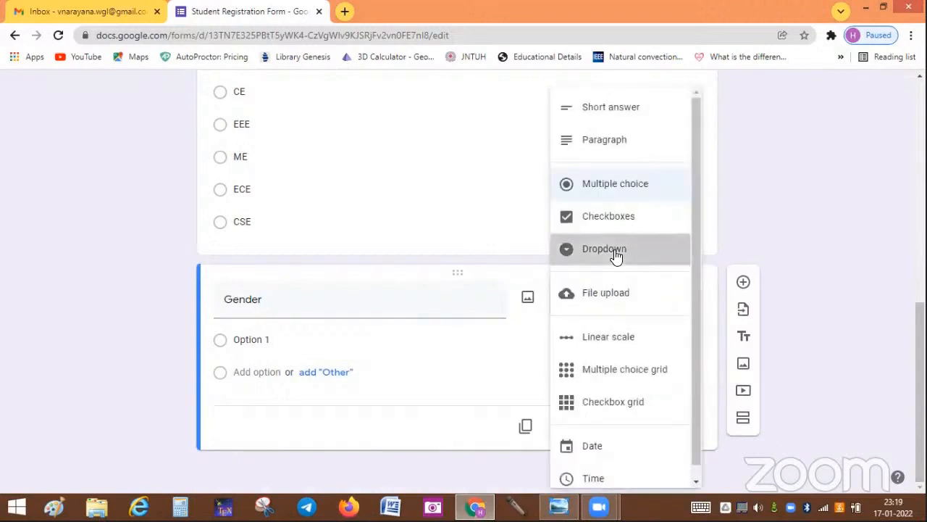
click(615, 255)
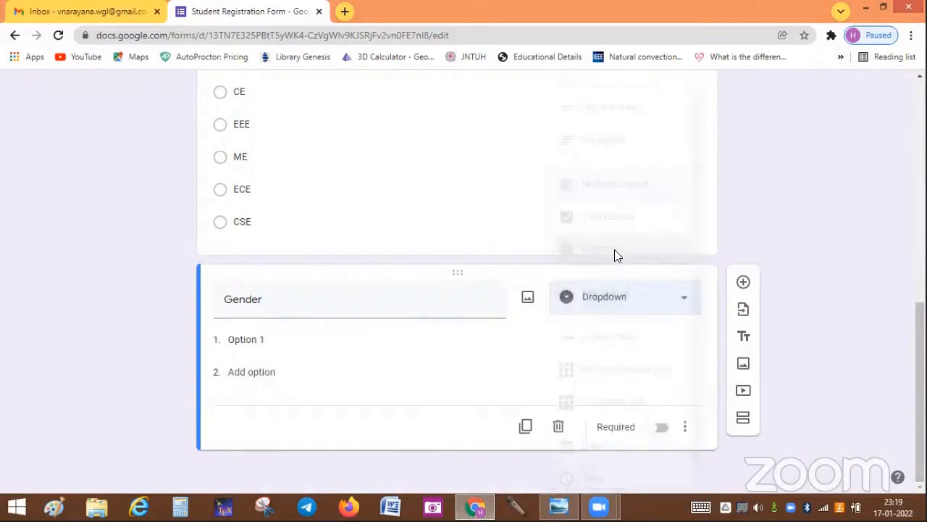
Step: Give Gender the options Male, Female and Others and make it required
click(274, 334)
text(Ma)
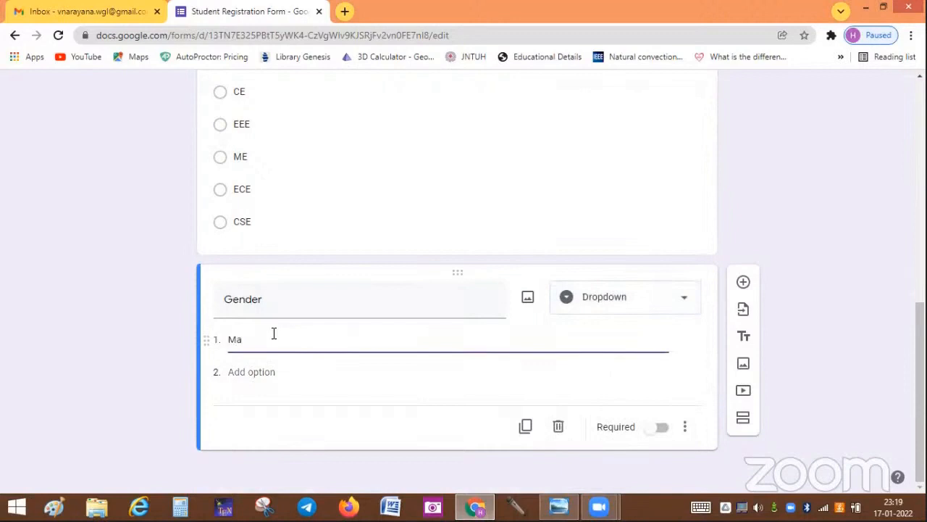
text(le)
key(Return)
text(Fe)
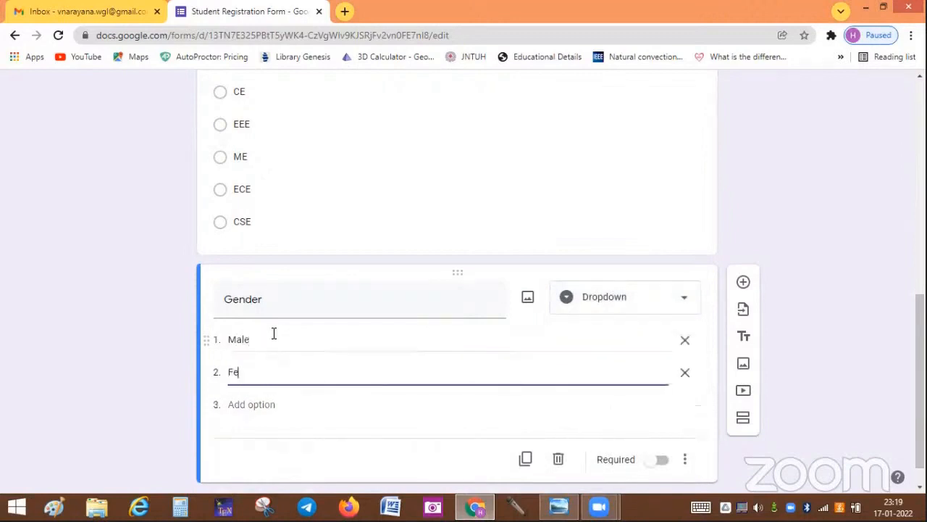
text(male)
key(Return)
text(Ot)
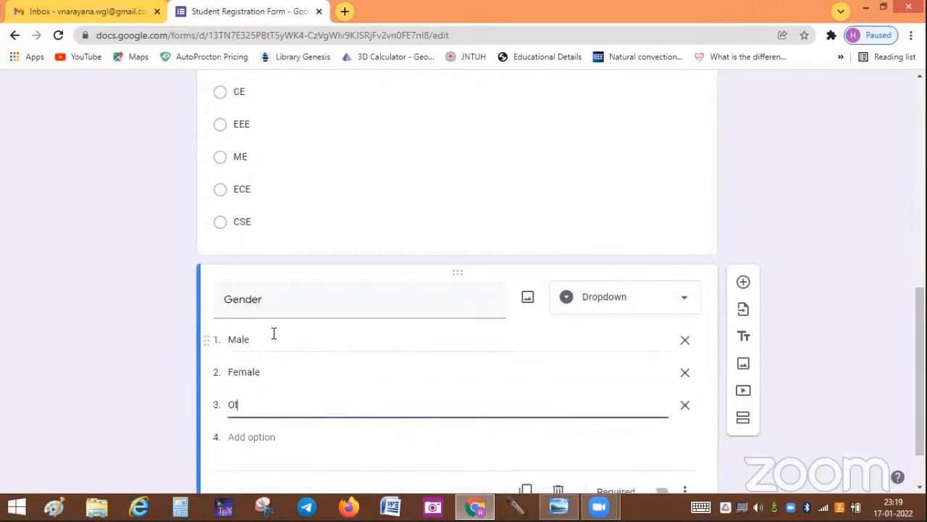
text(hers)
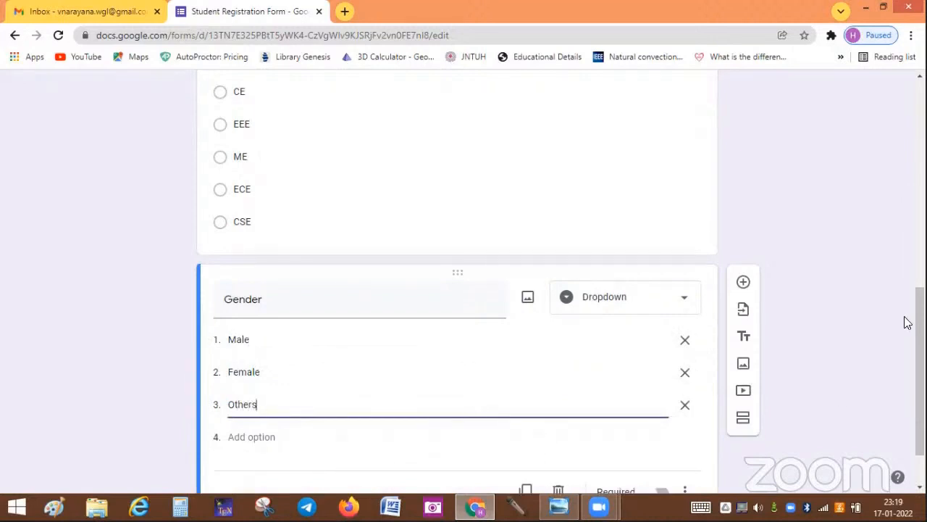
scroll(920, 362, down, 1)
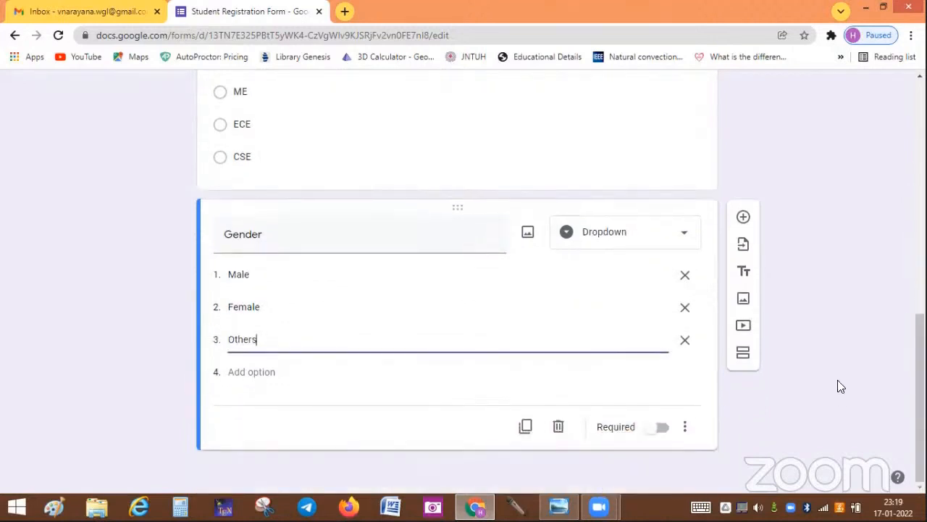
click(665, 429)
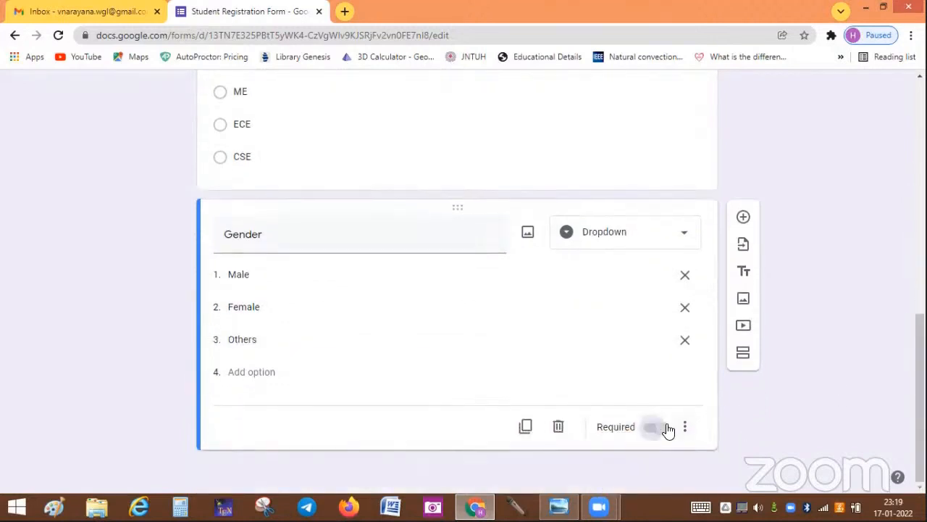
Step: Add a new question titled 'Mobile Number' below Gender
click(744, 214)
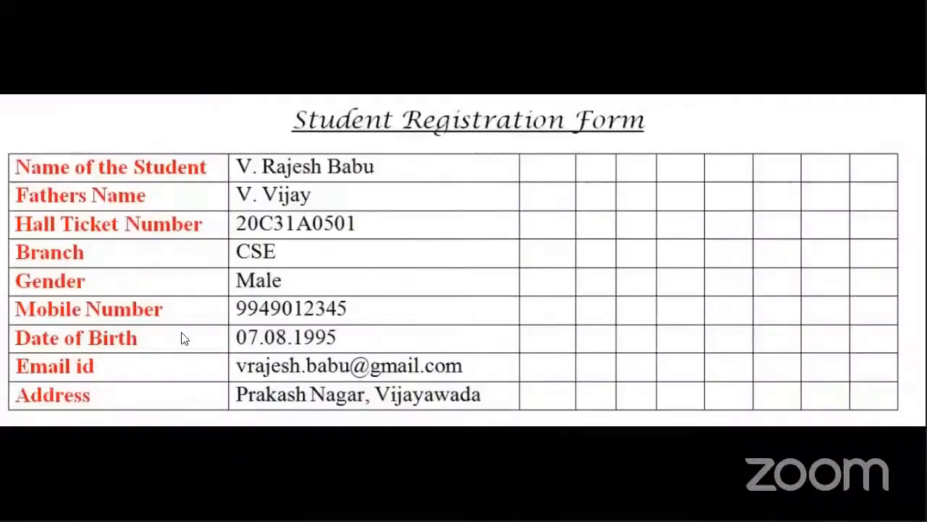
key(alt+Tab)
text(Mo)
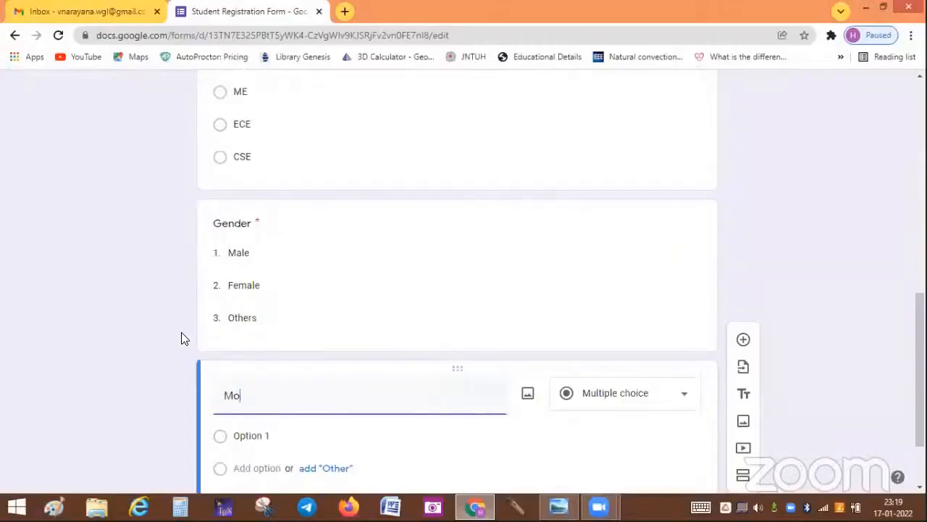
text(bile Number)
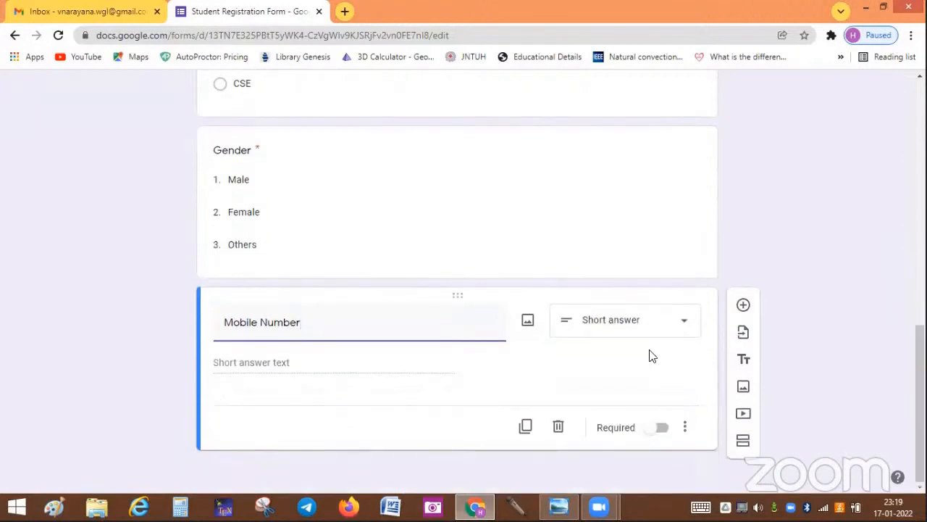
Step: Validate Mobile Number as a number with error 'Please enter Numbers only' and make it required
click(686, 426)
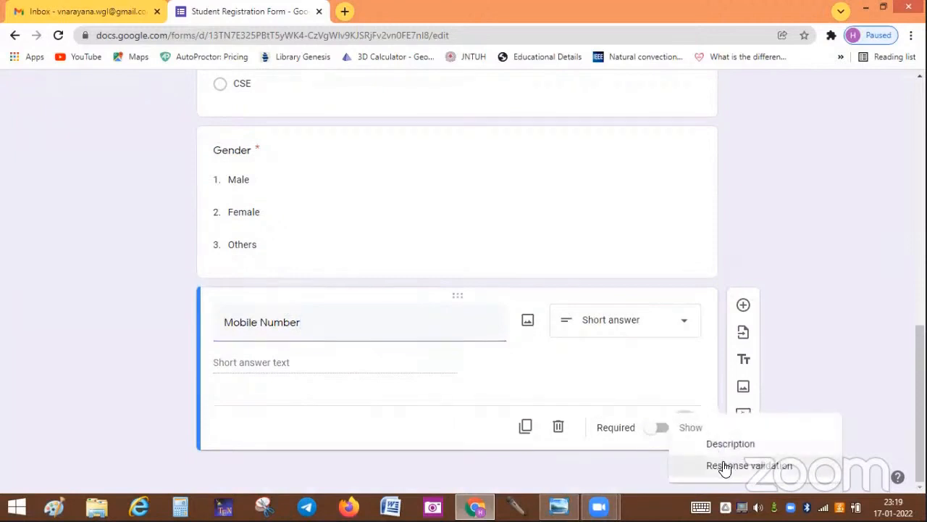
click(724, 465)
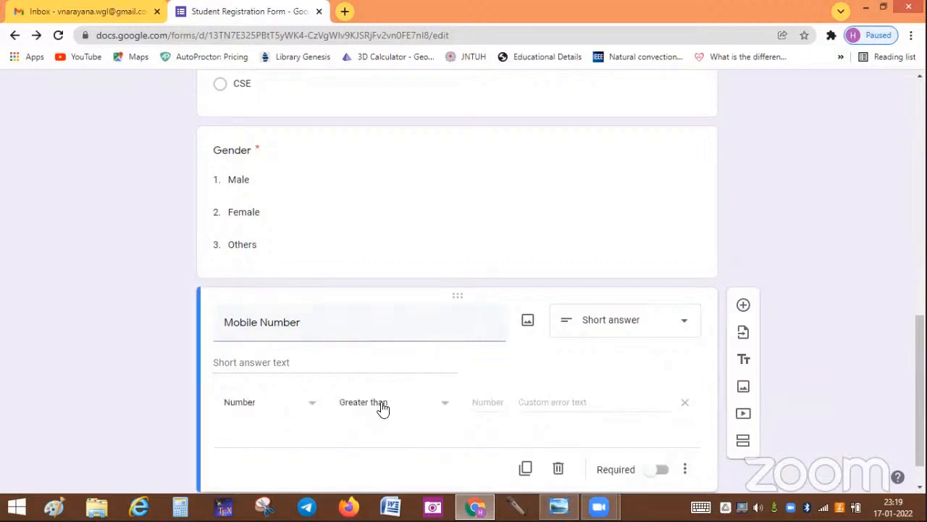
click(446, 406)
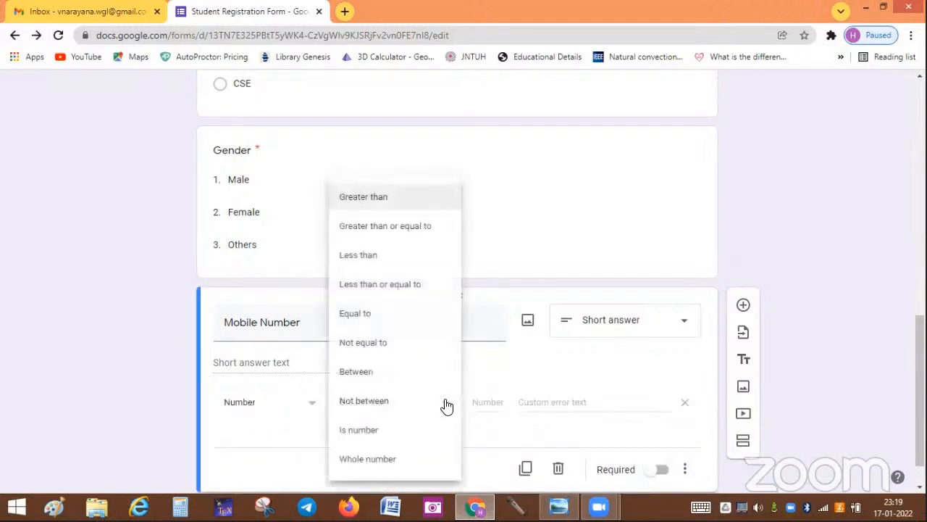
click(365, 432)
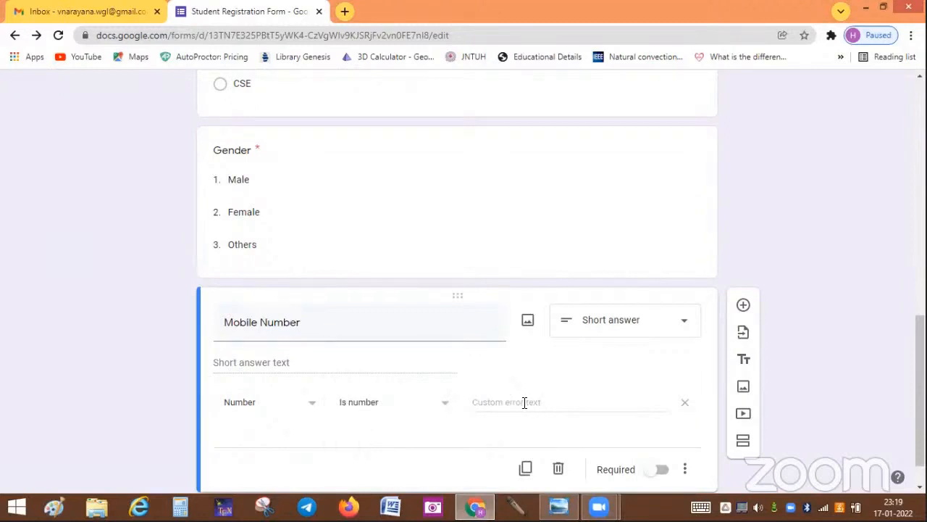
click(525, 403)
text(Ple)
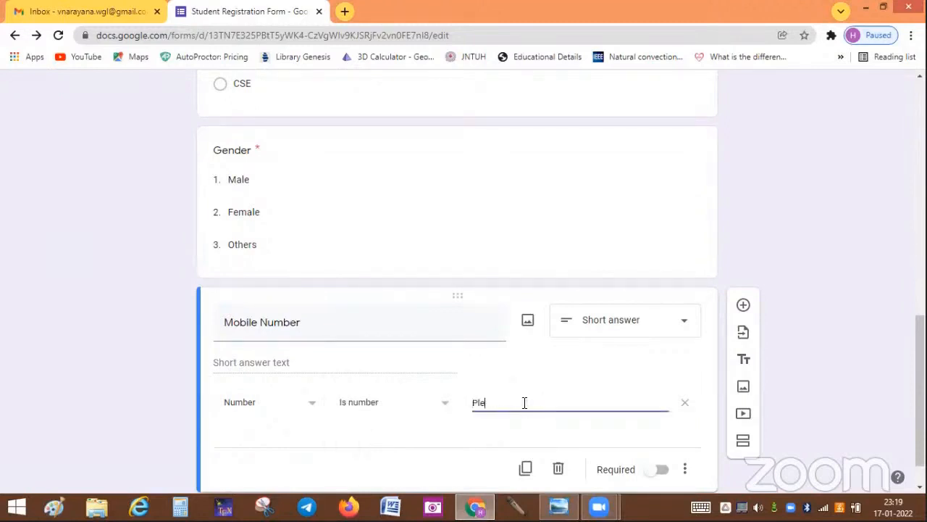
text(ase enter Numbers only)
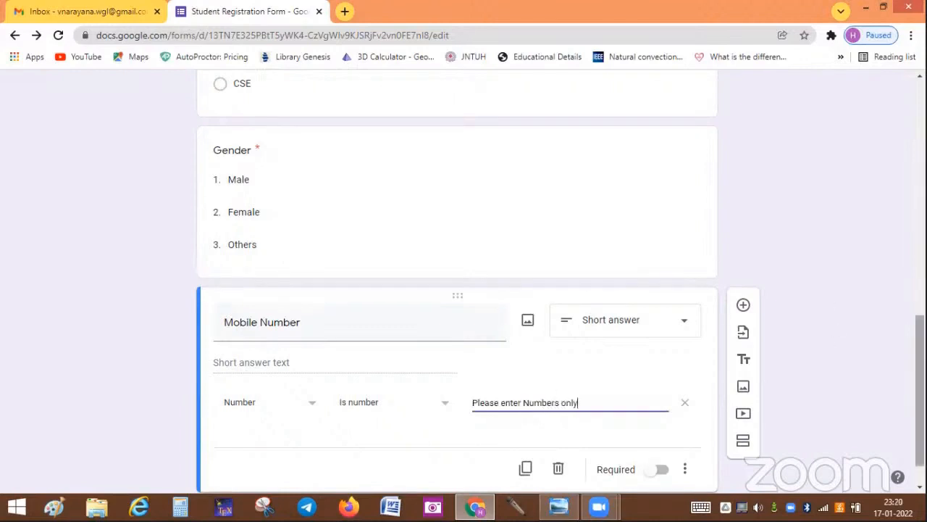
drag(920, 395, 920, 411)
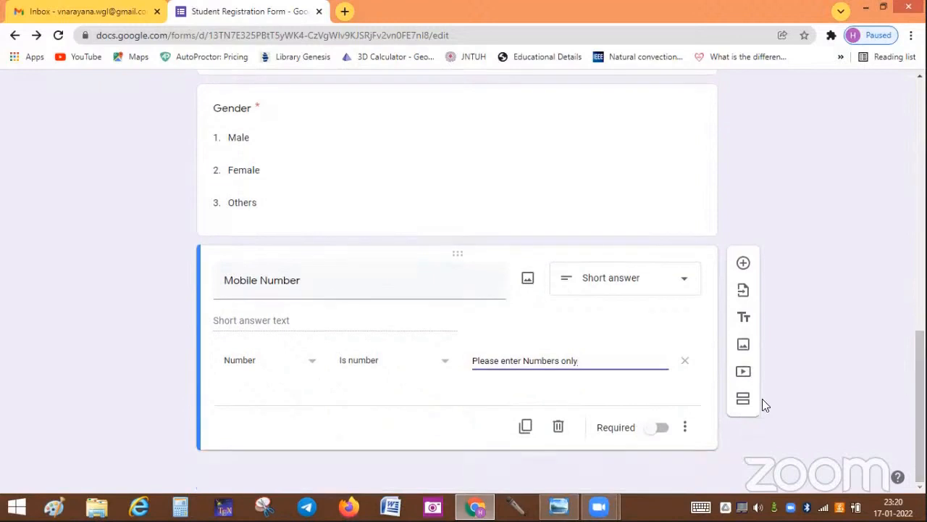
click(664, 428)
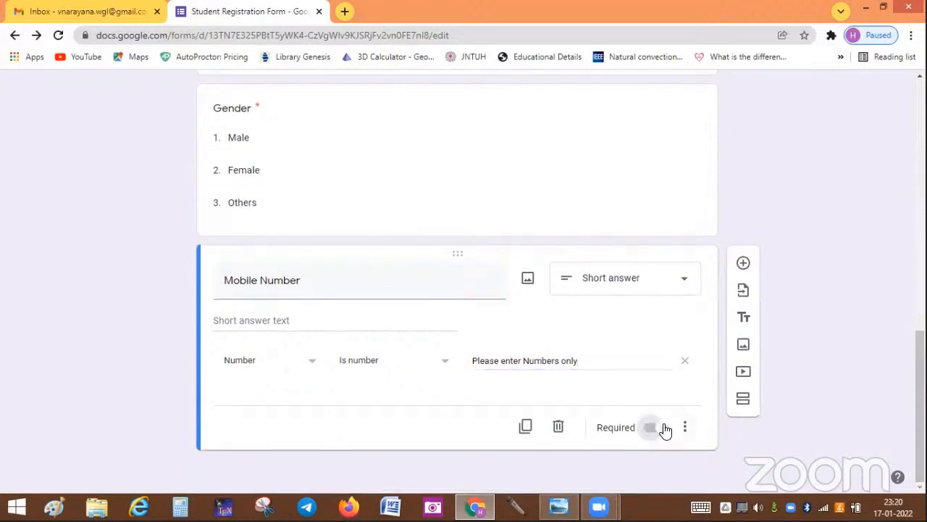
Step: Add a required date-type 'Date of Birth' question after Mobile Number, then a blank question
click(743, 265)
key(alt+Tab)
key(alt+Tab)
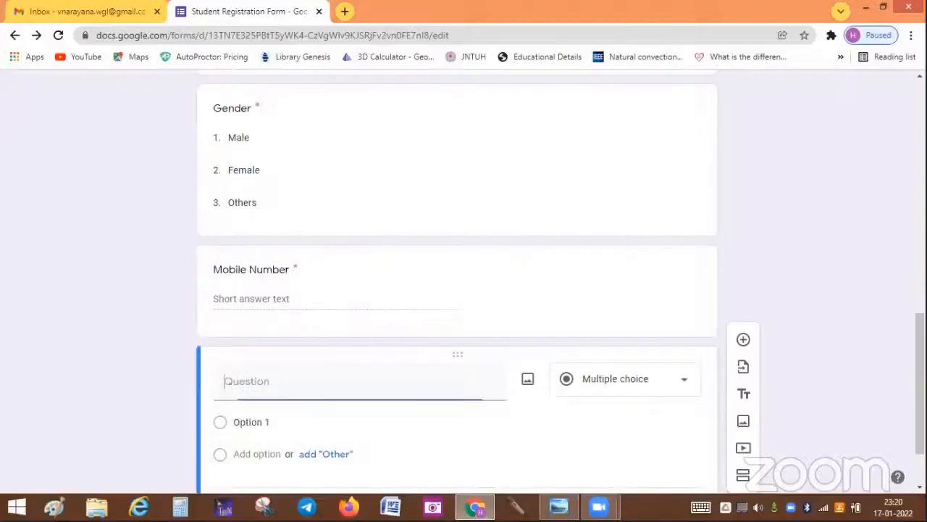
text(Date oo)
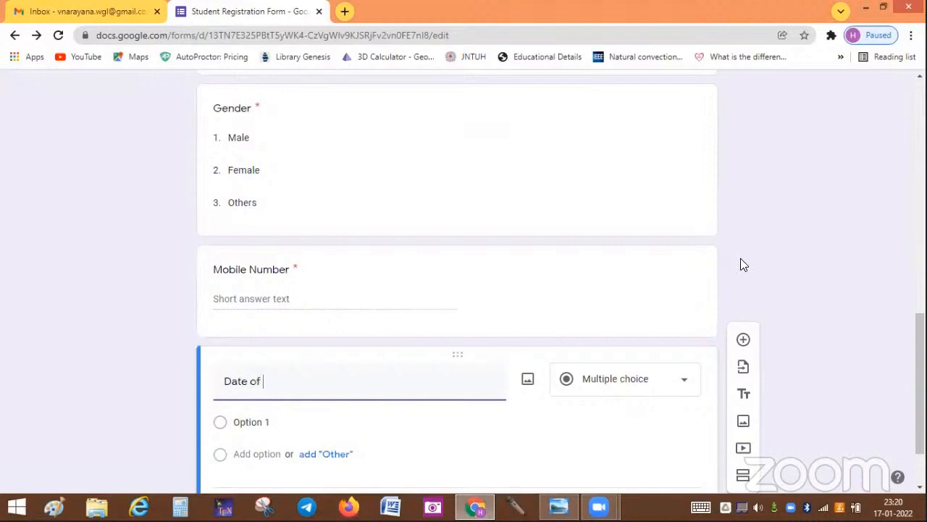
text( Birth)
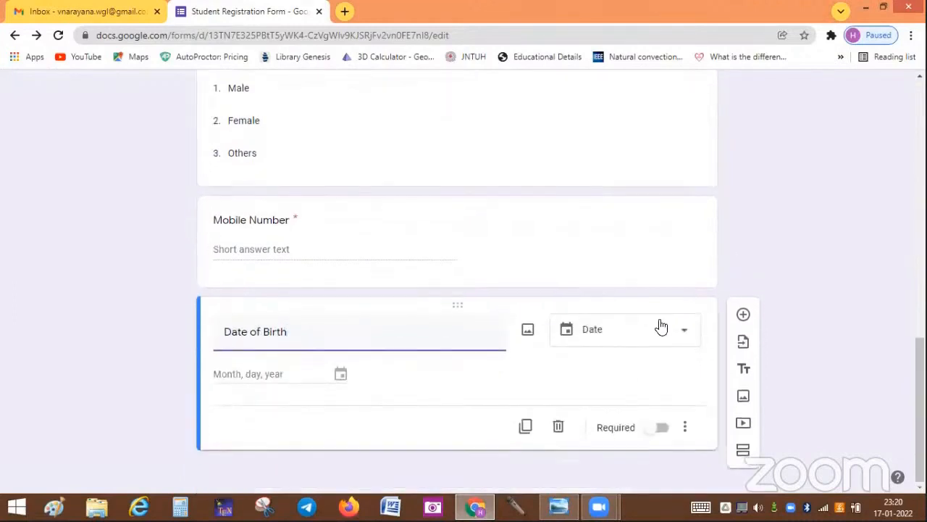
click(662, 431)
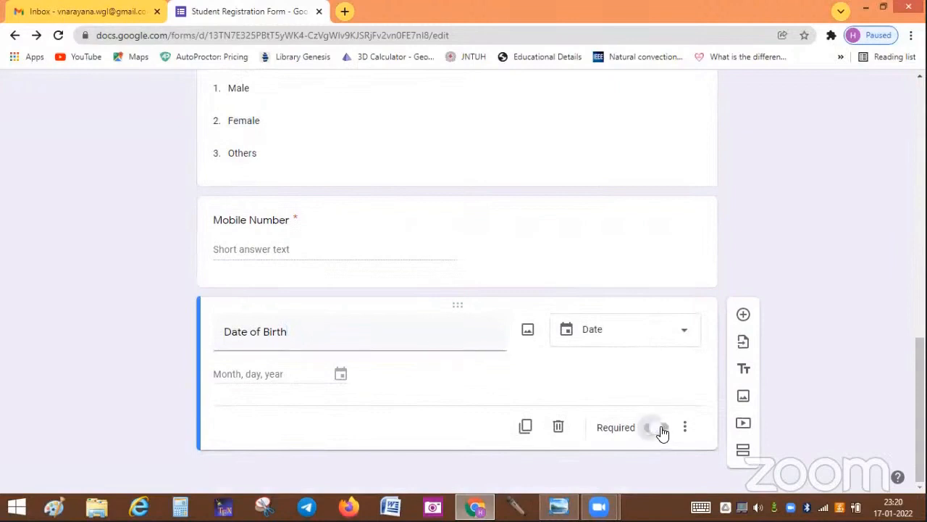
click(745, 315)
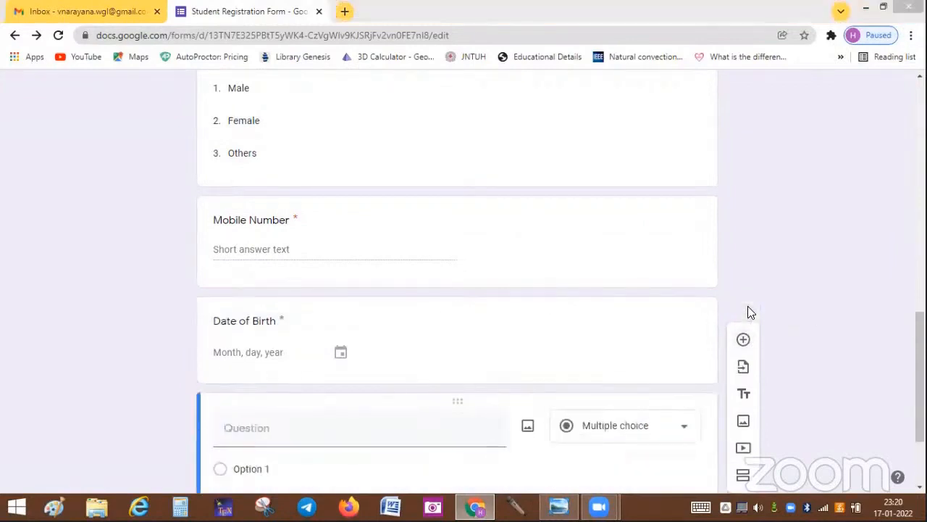
key(alt+Tab)
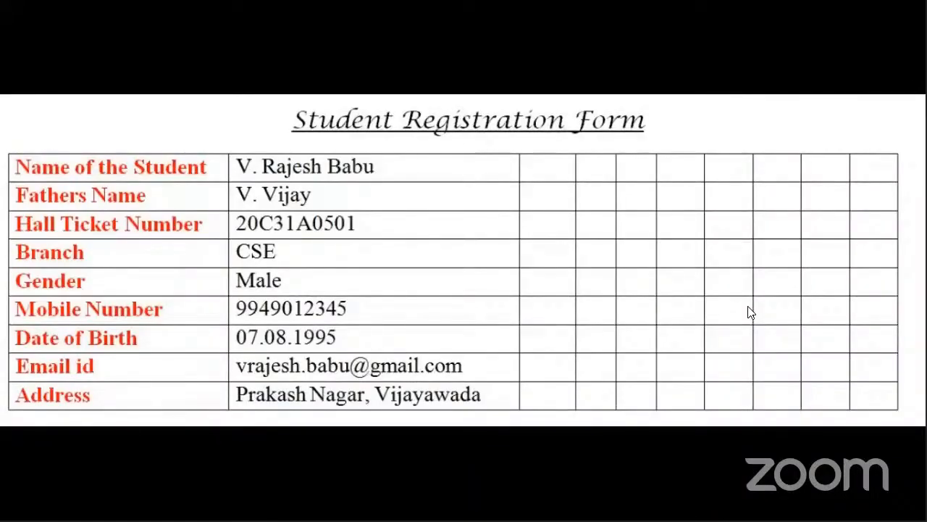
key(alt+Tab)
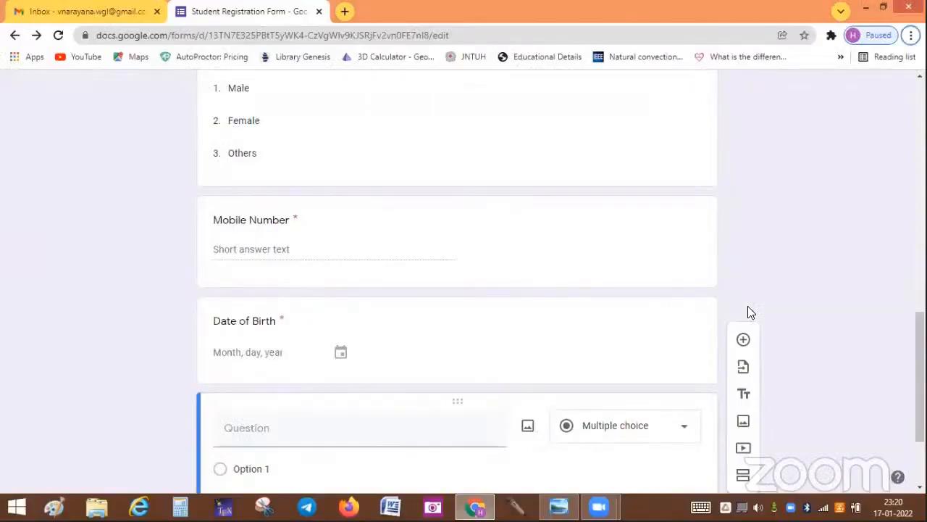
Step: Title the new question 'Email id' and turn on Text response validation
click(237, 432)
text(Email id)
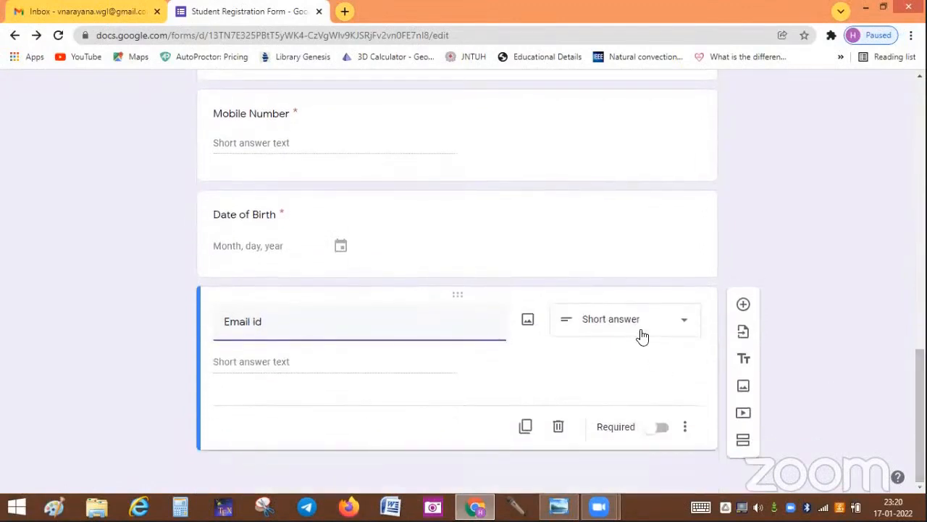
click(685, 426)
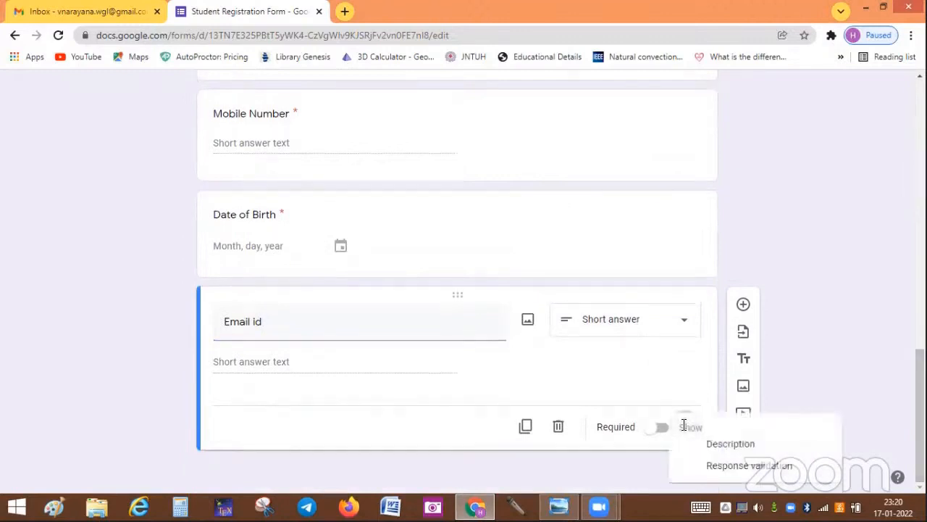
click(718, 463)
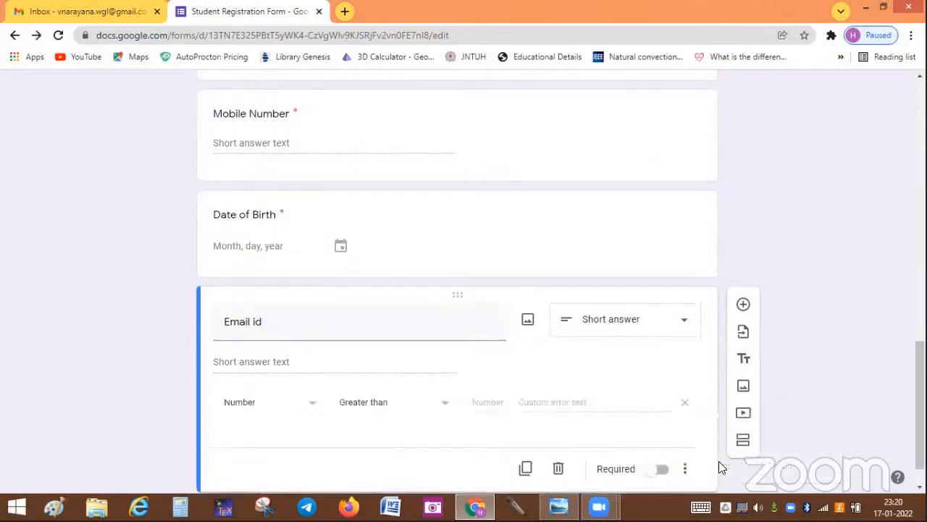
click(310, 404)
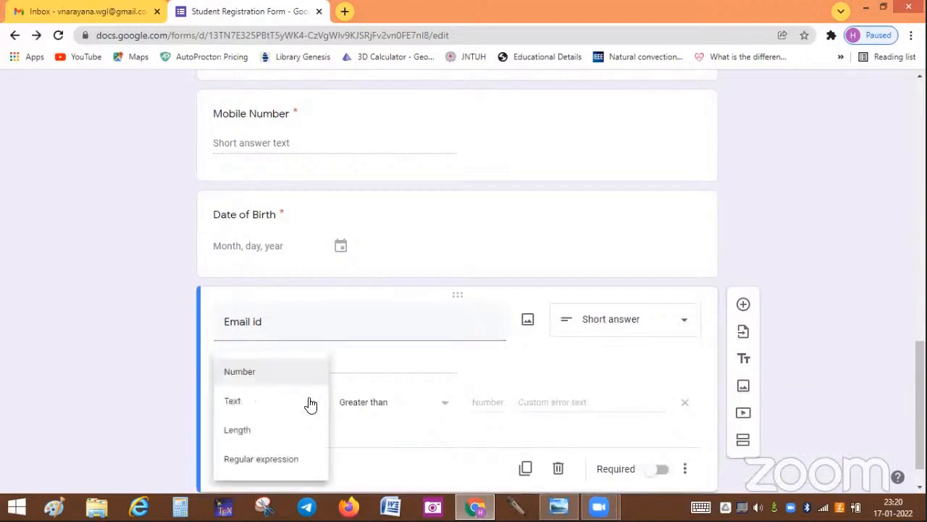
click(247, 406)
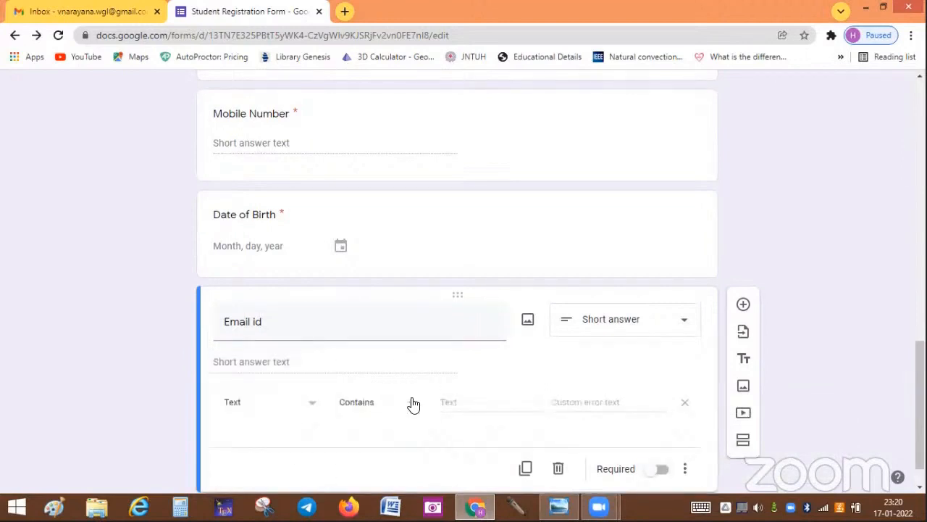
Step: Require an Email answer with error 'Please specify correct email id' and make it required
click(413, 404)
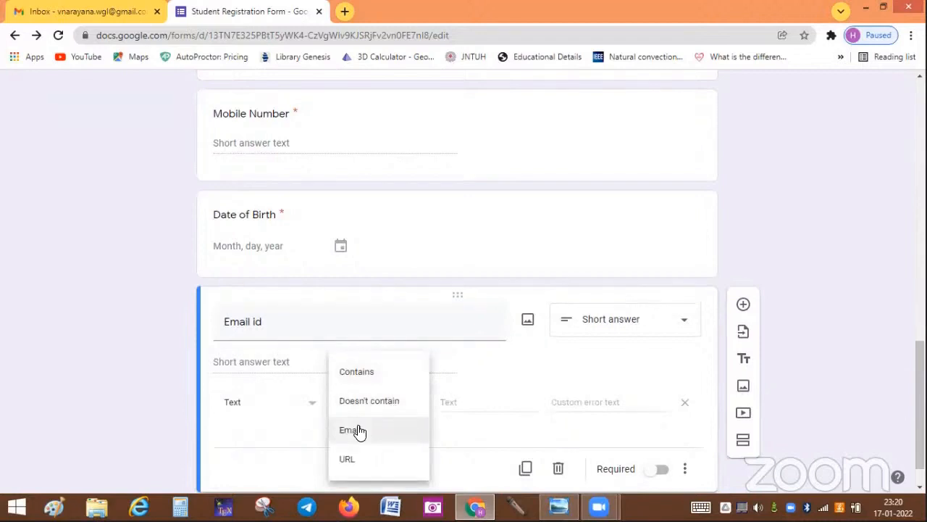
click(359, 431)
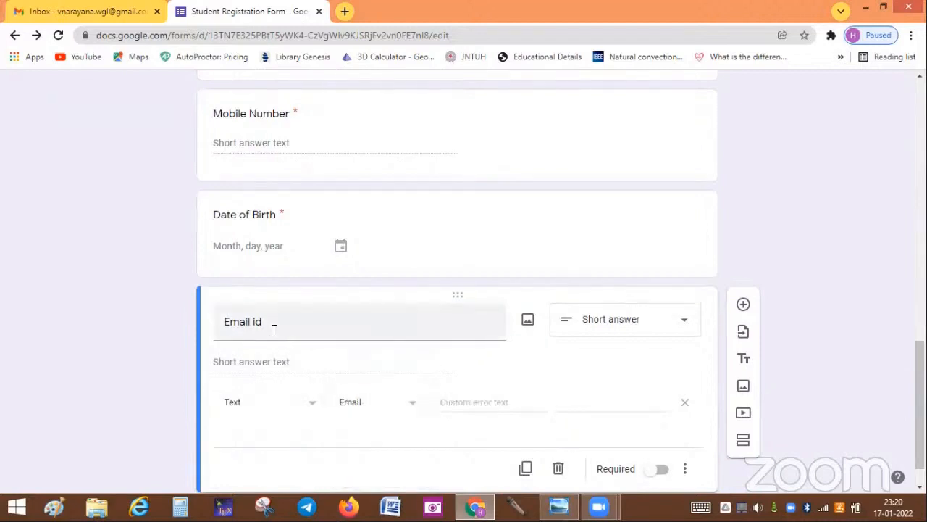
click(542, 401)
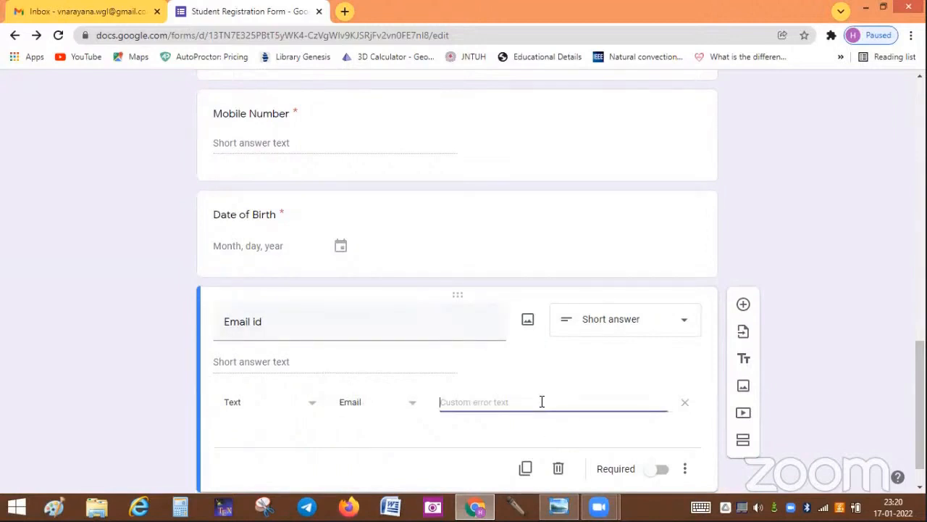
text(Please specify correct)
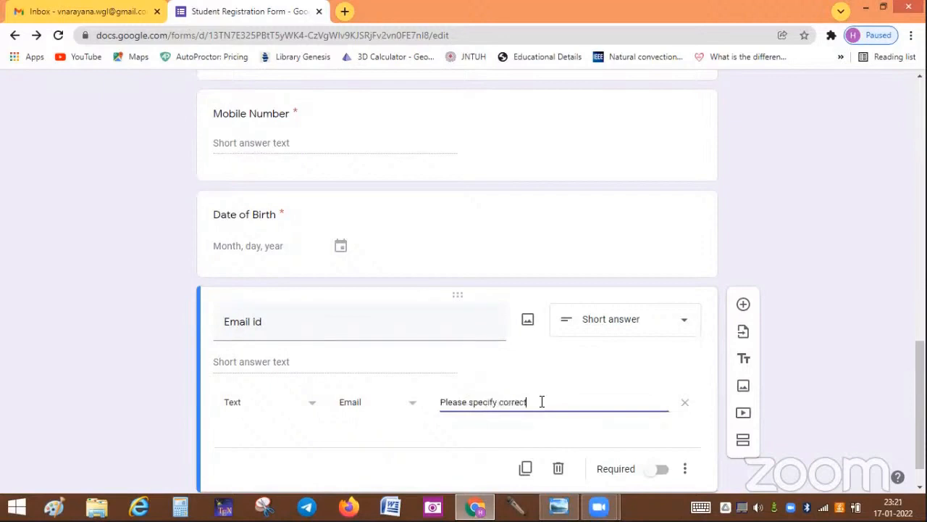
text( email id)
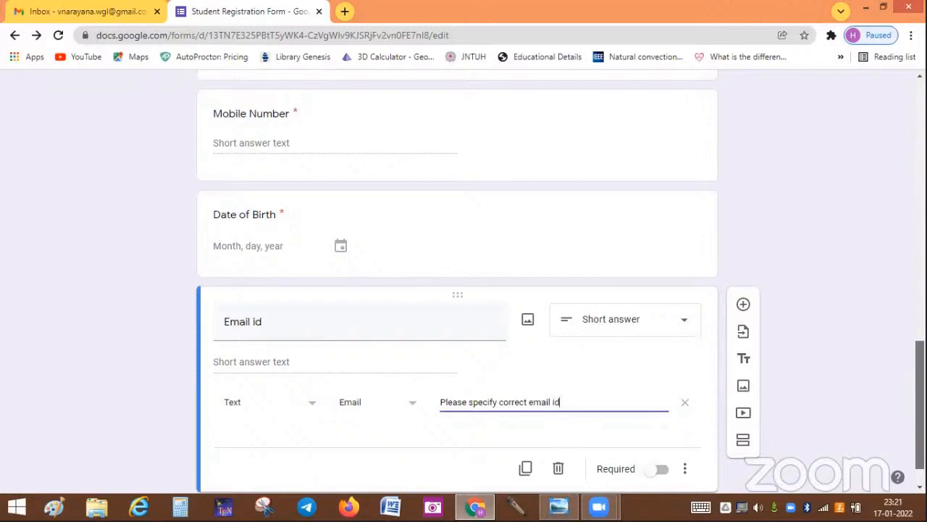
scroll(750, 429, down, 1)
click(658, 428)
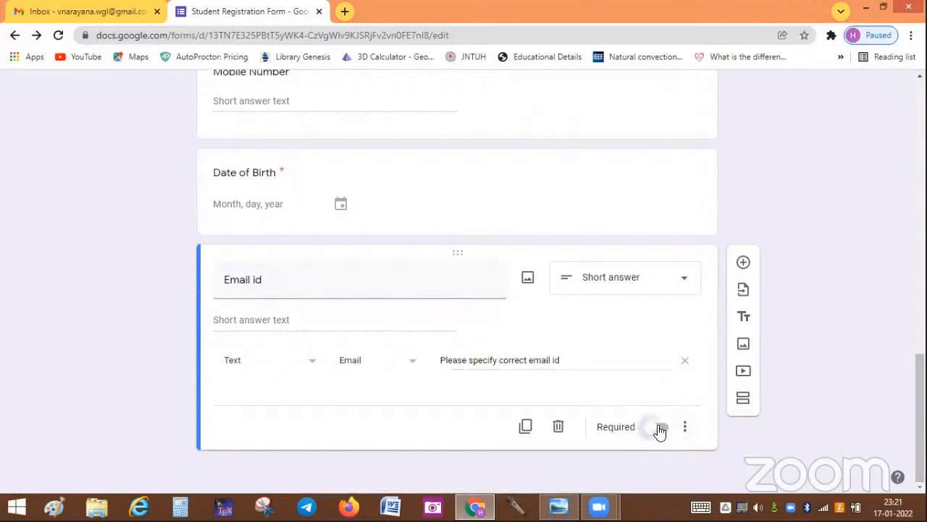
Step: Add 'Address' below Email id as a required paragraph question
click(742, 264)
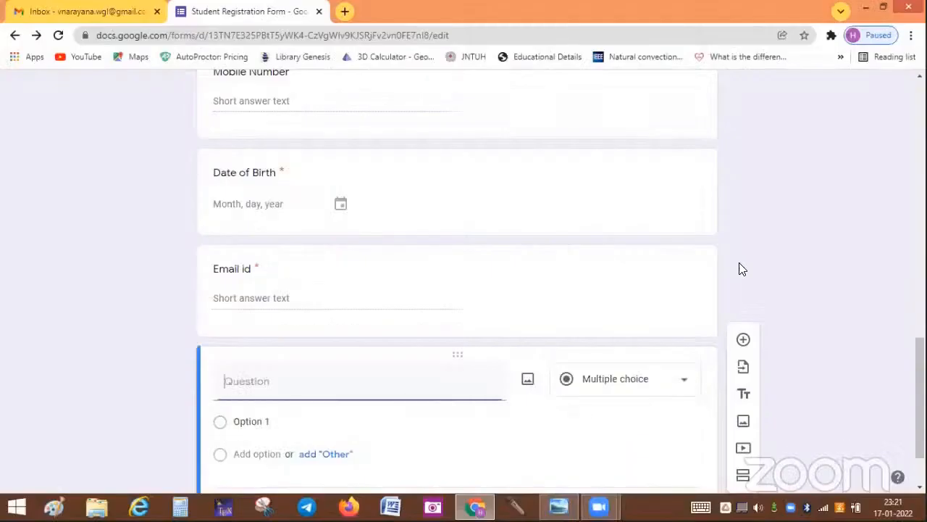
text(Address)
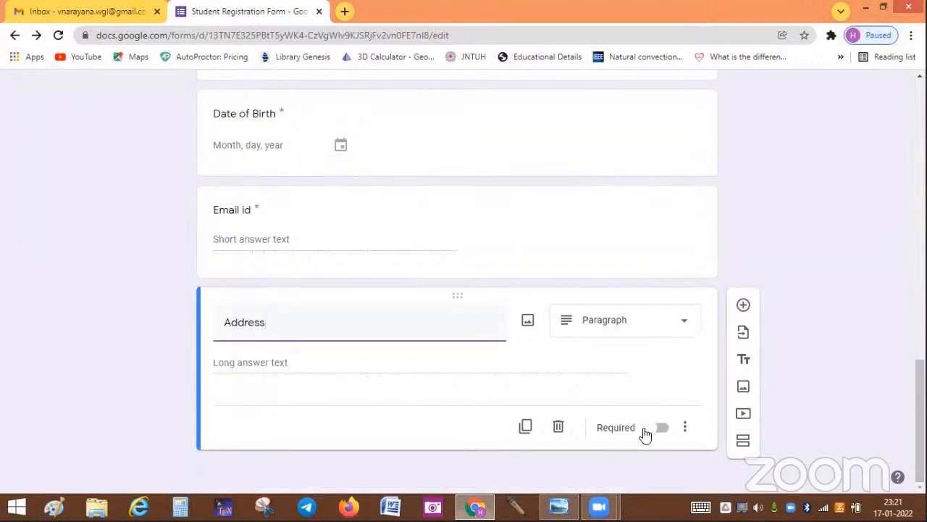
click(662, 428)
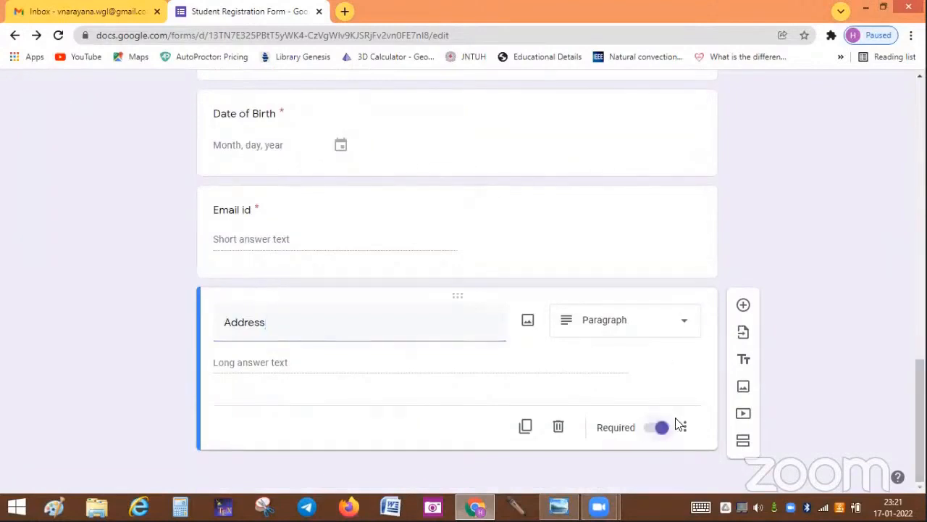
scroll(903, 123, up, 10)
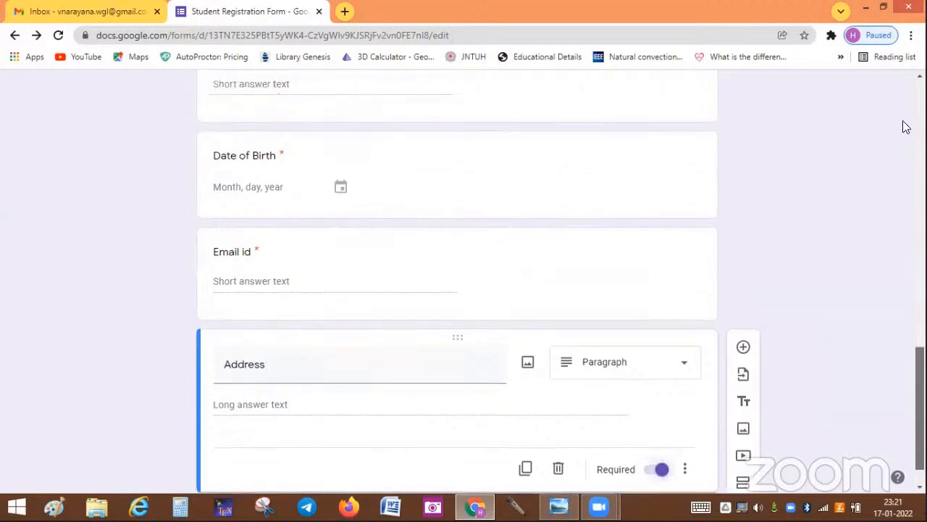
Step: Scroll through the finished form and open its respondent preview in a new tab
scroll(900, 92, down, 5)
scroll(457, 283, down, 9)
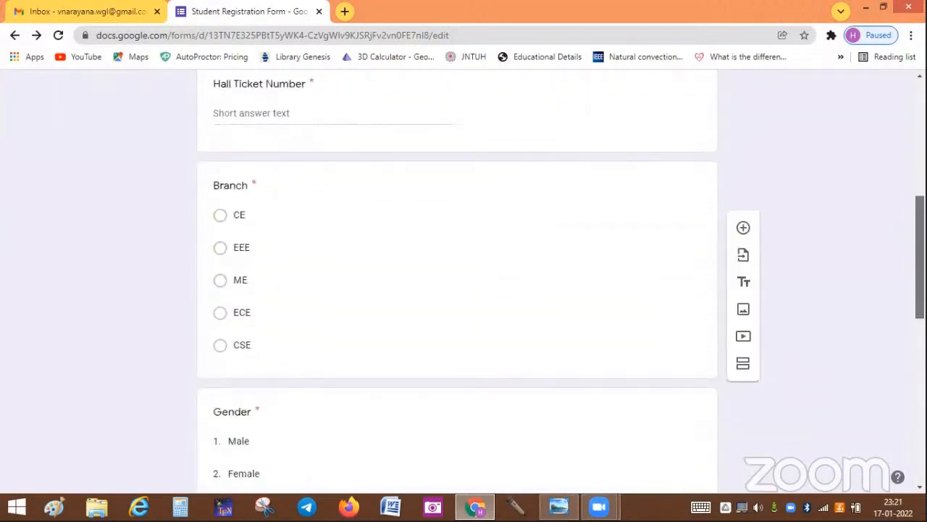
scroll(905, 97, up, 15)
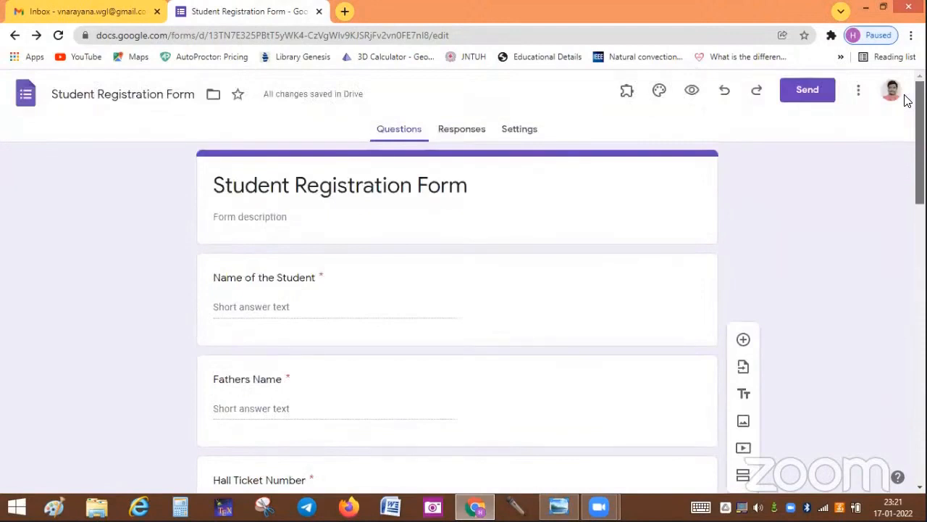
scroll(905, 109, down, 4)
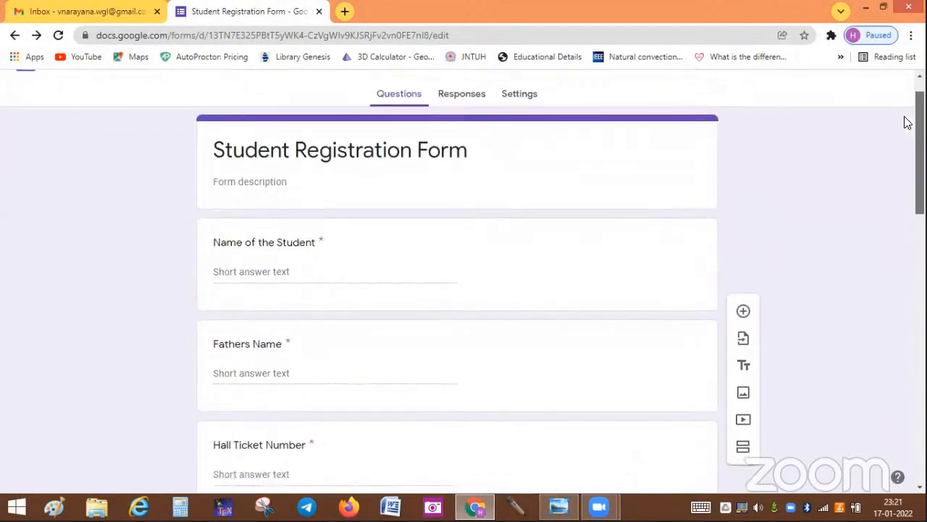
scroll(902, 130, up, 4)
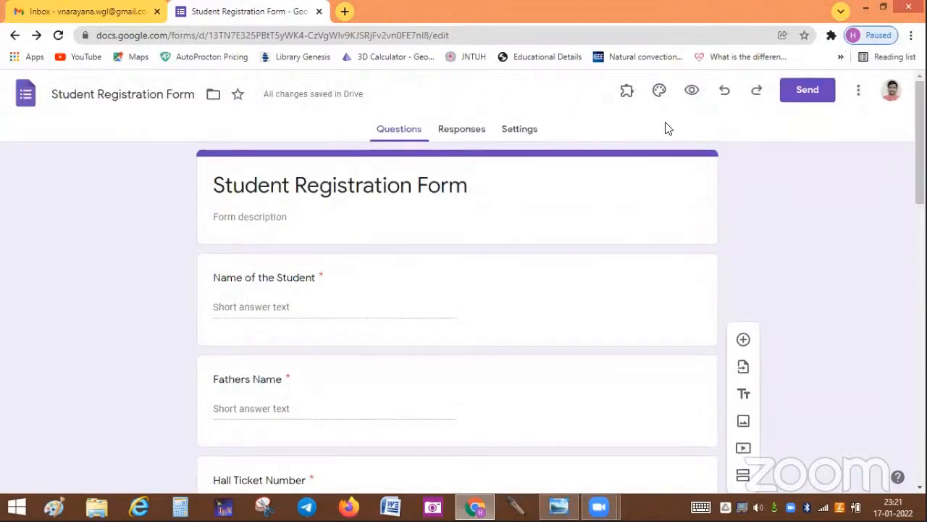
click(692, 92)
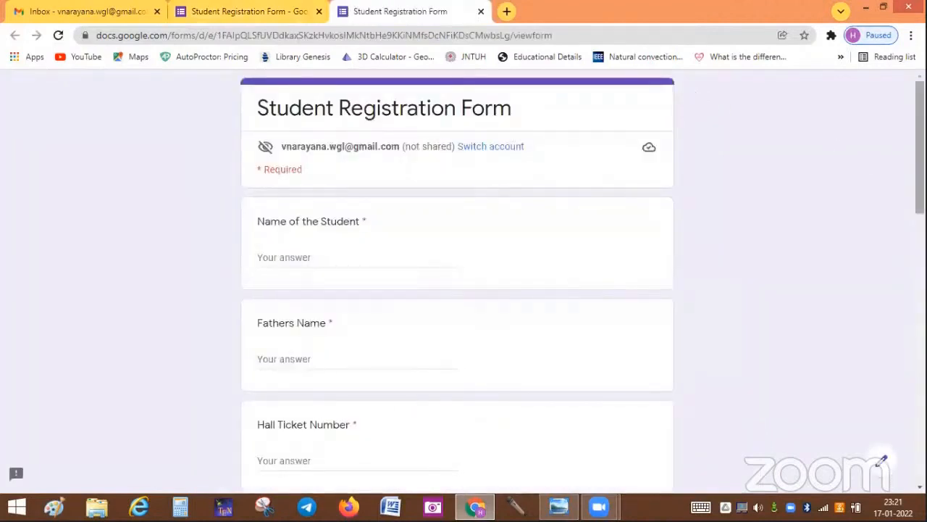
scroll(464, 283, down, 1)
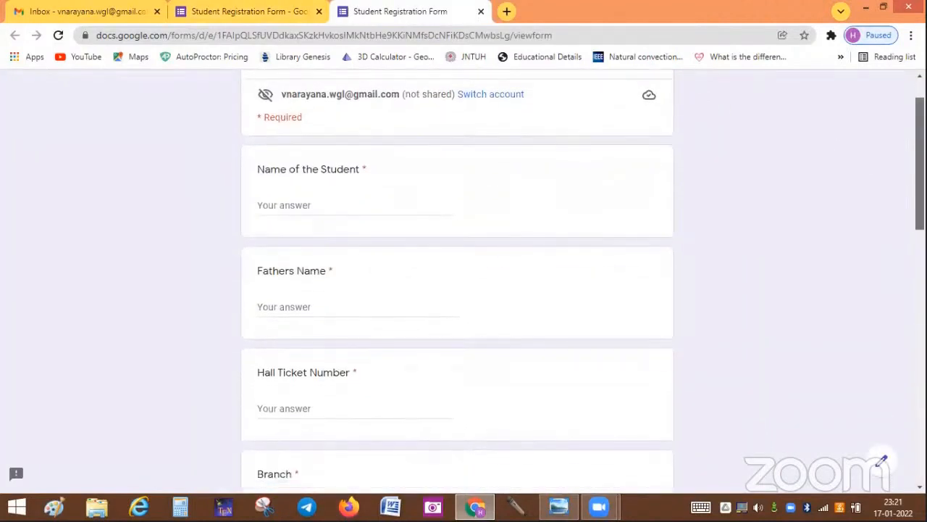
scroll(464, 282, up, 1)
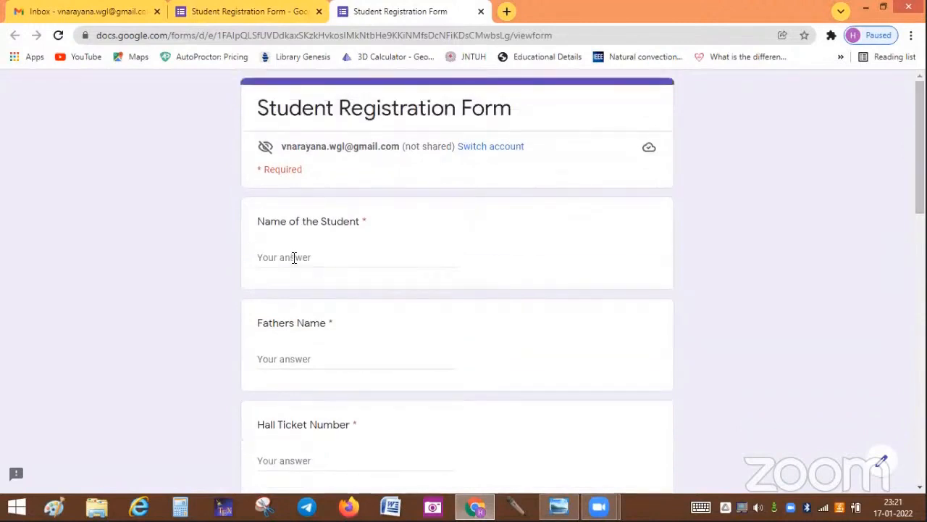
Step: Fill in test answers for the student's name, father's name and hall ticket number
click(294, 258)
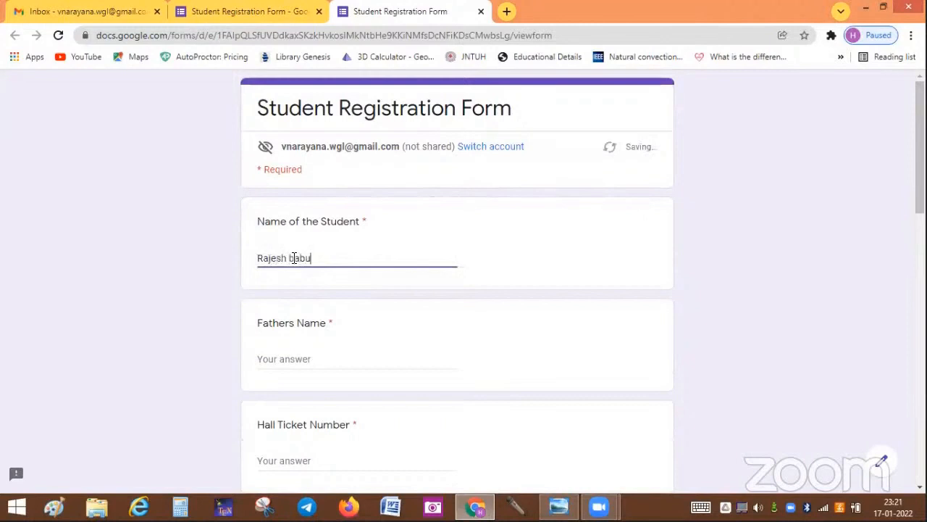
key(Tab)
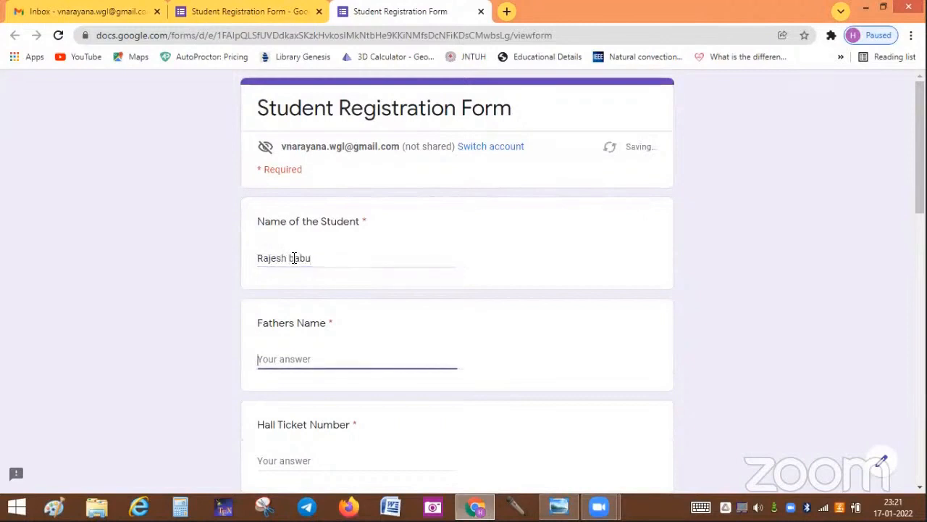
text(Vijay)
key(Tab)
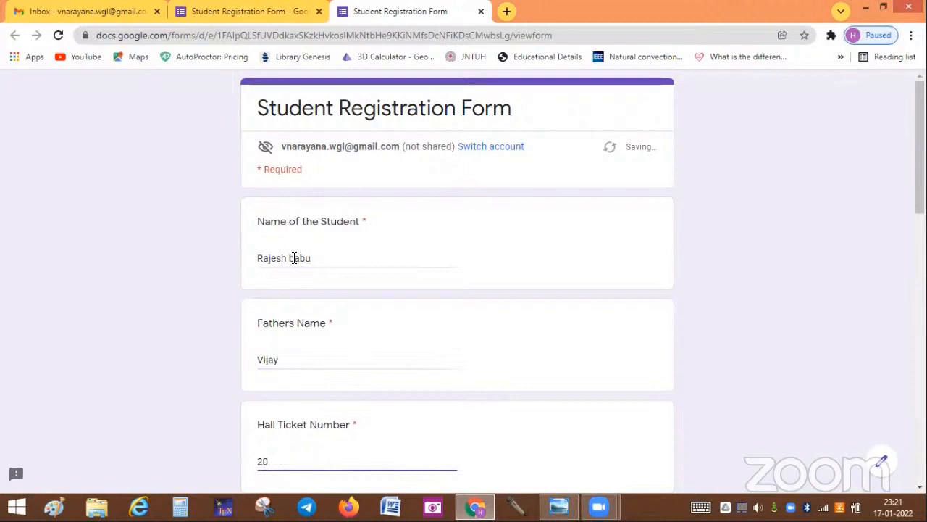
key(Caps_Lock)
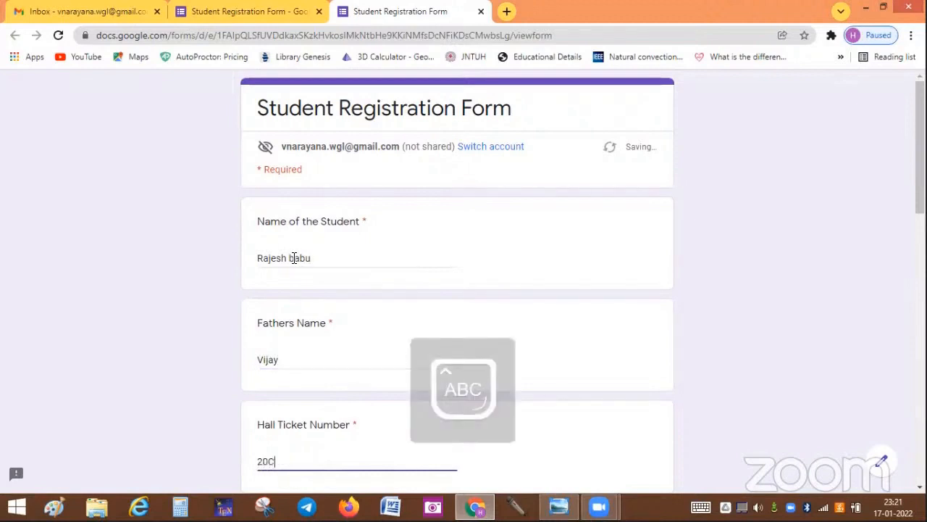
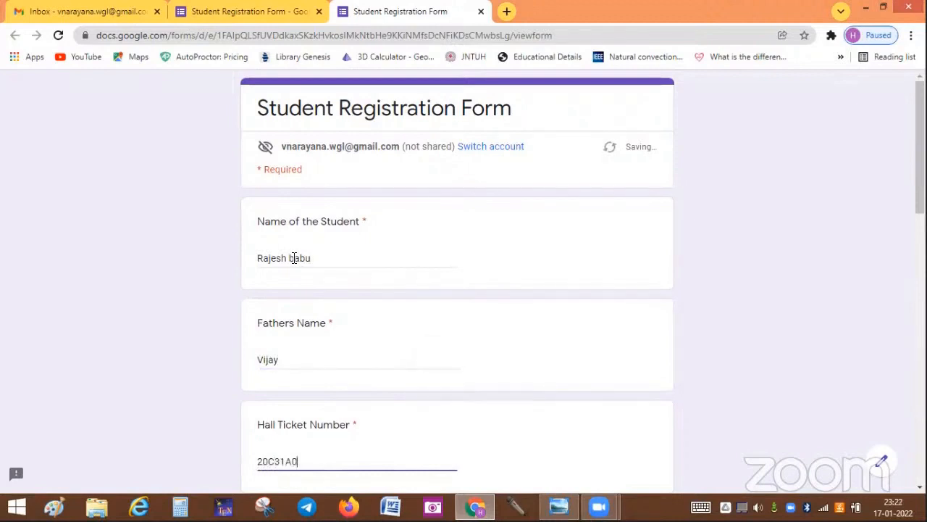
Step: Choose CSE as the branch and Male as the gender
scroll(862, 258, down, 5)
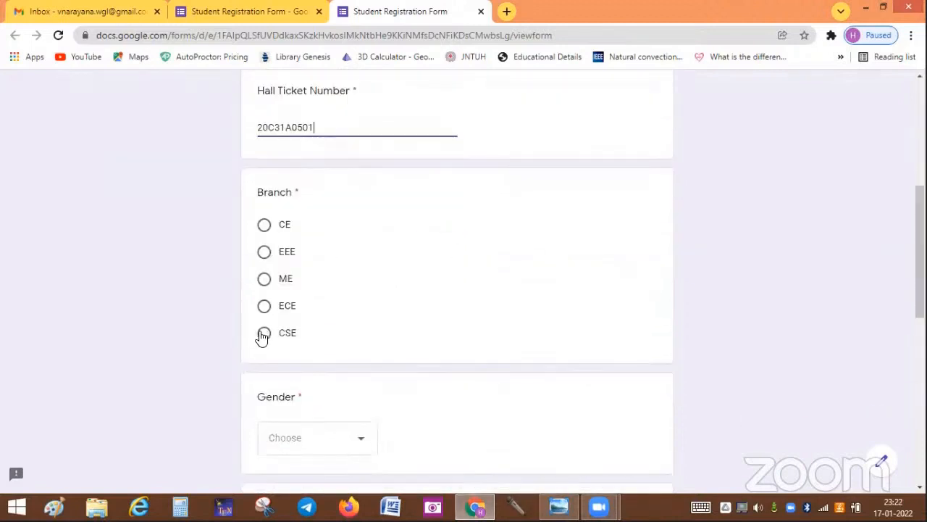
click(263, 334)
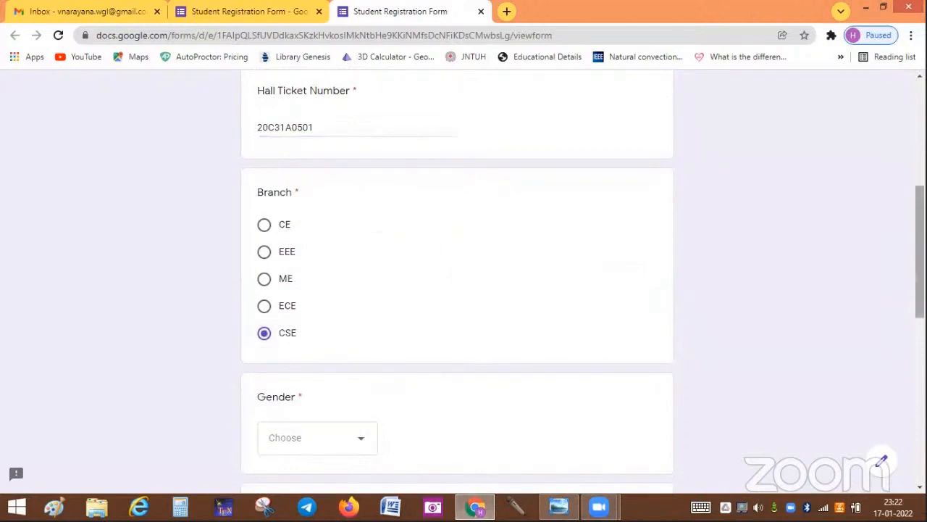
drag(920, 231, 920, 300)
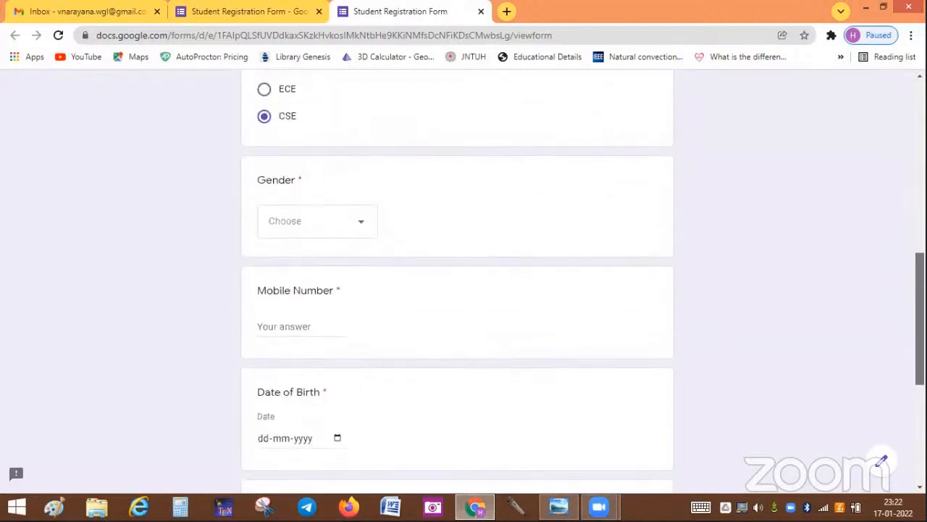
click(362, 228)
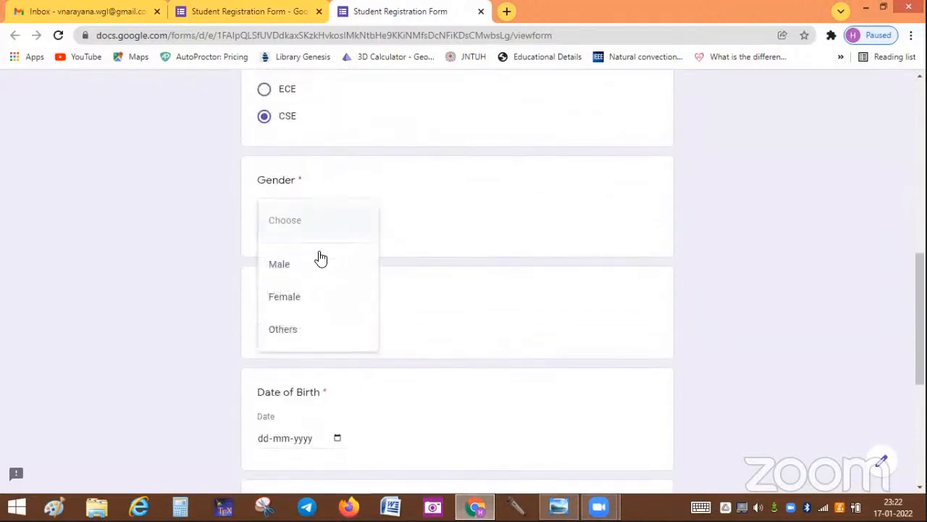
click(314, 267)
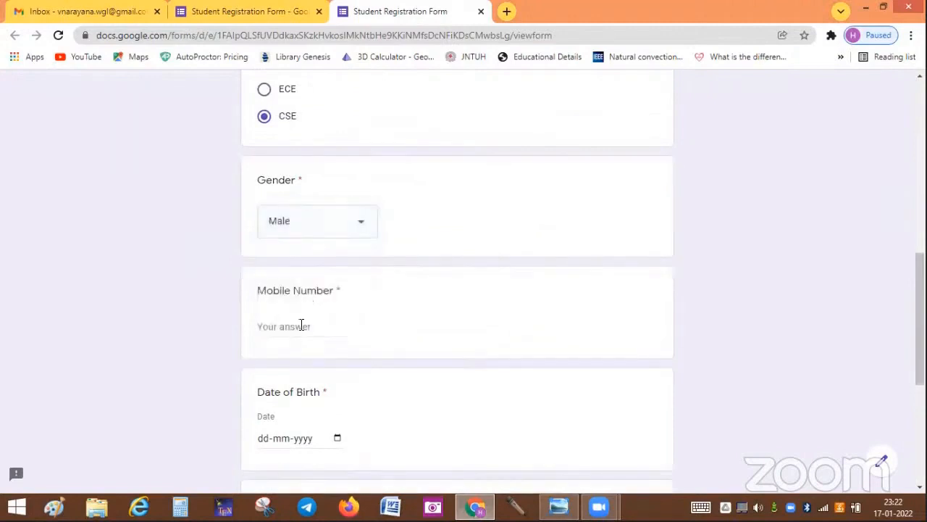
click(302, 326)
Step: Enter a mobile number with letters to trigger the numbers-only error, then trim it to nine digits
text(1234A)
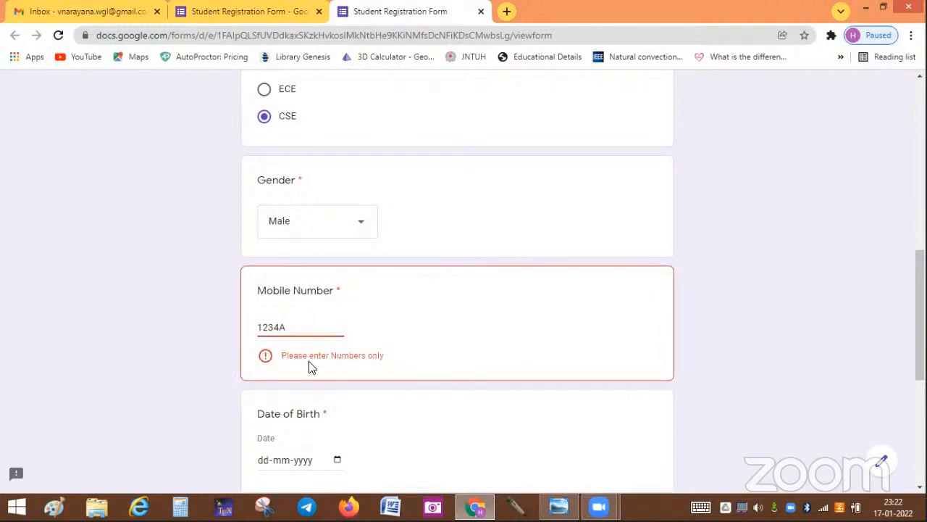
key(BackSpace)
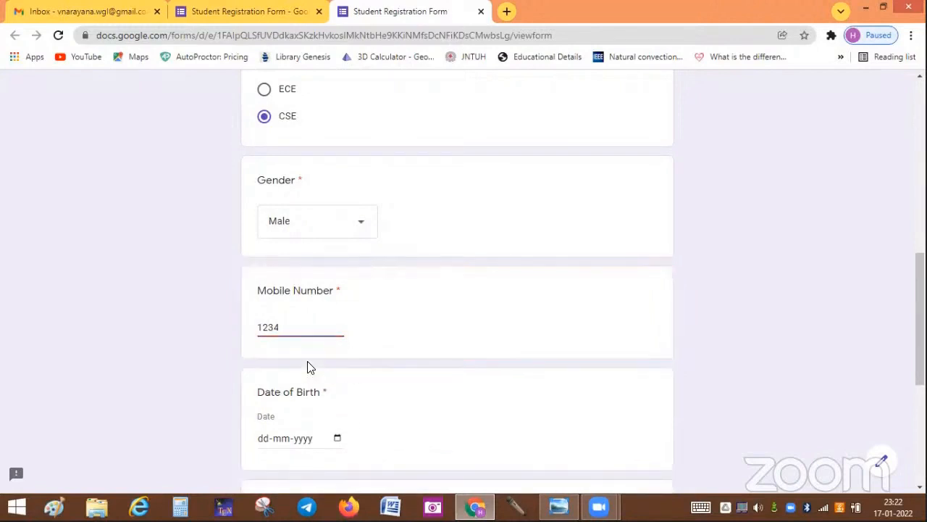
text(56N)
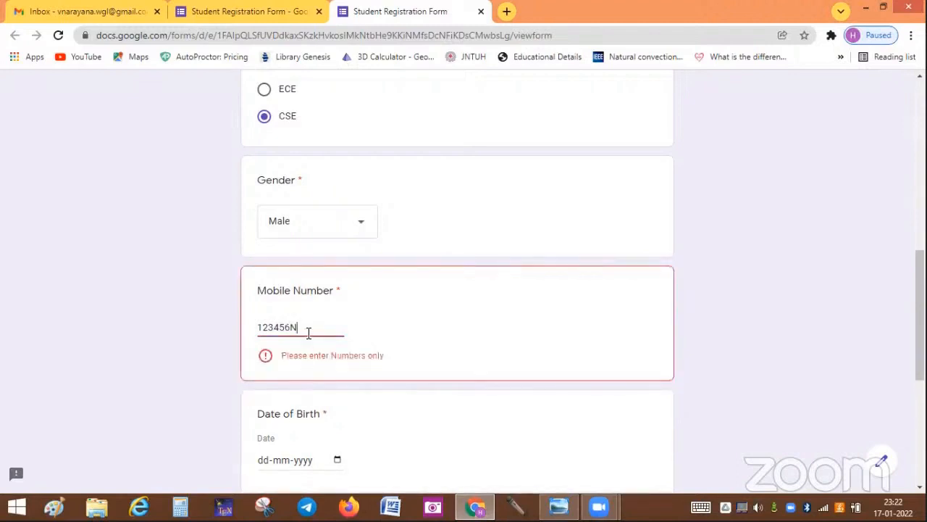
key(BackSpace)
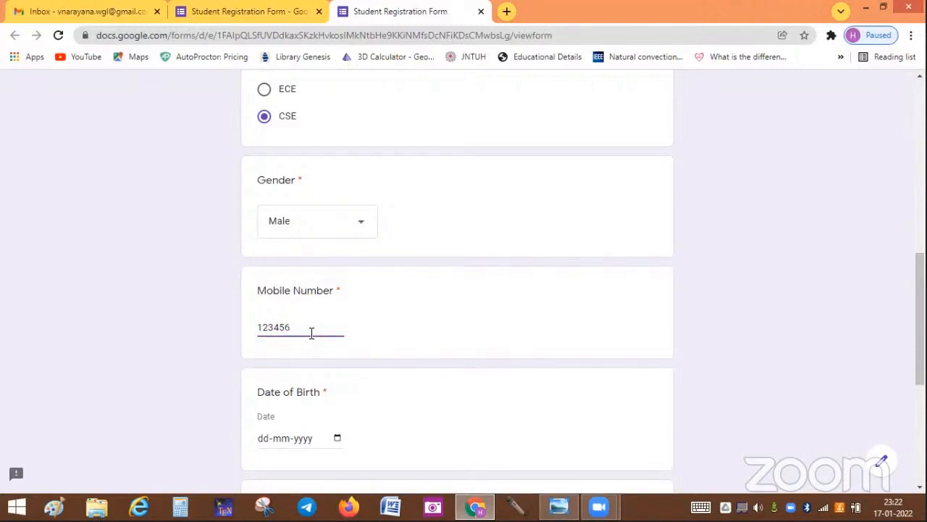
text(789)
text(8888888)
key(BackSpace)
key(BackSpace)
key(BackSpace)
key(BackSpace)
key(BackSpace)
key(BackSpace)
key(BackSpace)
Step: Enter 07-08-1995 as Date of Birth and 'abc.com' as the Email id answer
scroll(325, 370, down, 2)
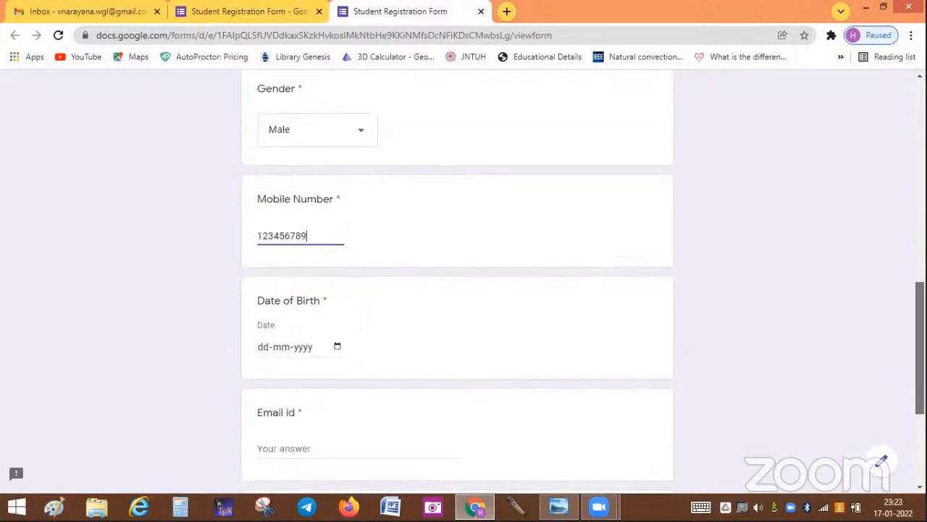
click(263, 303)
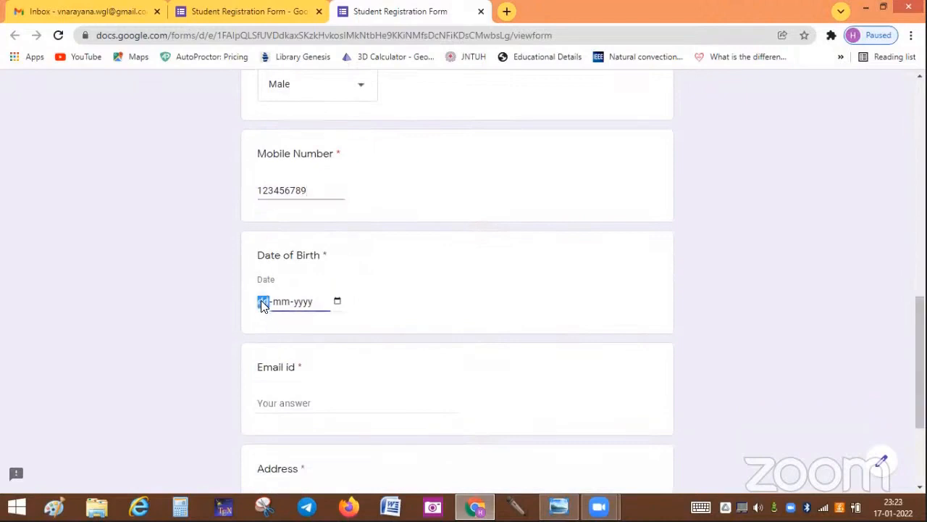
text(07-08-1995)
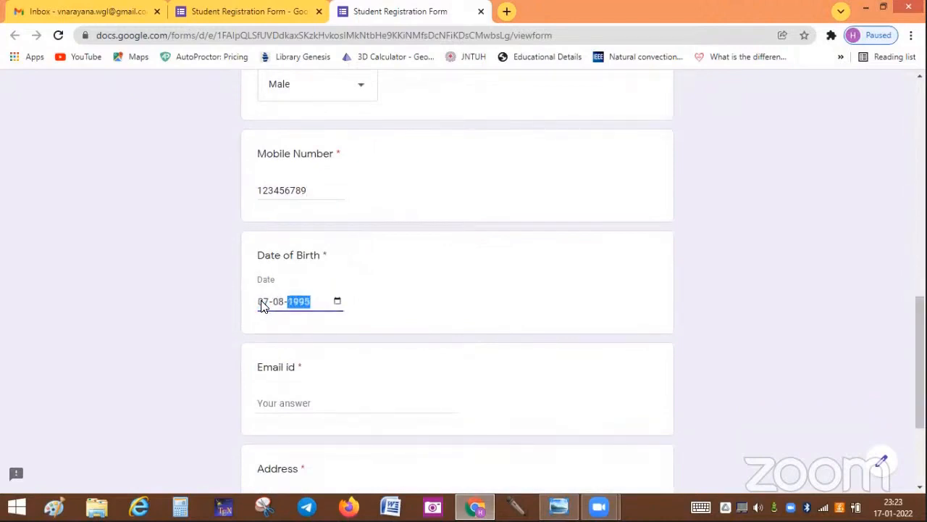
click(292, 402)
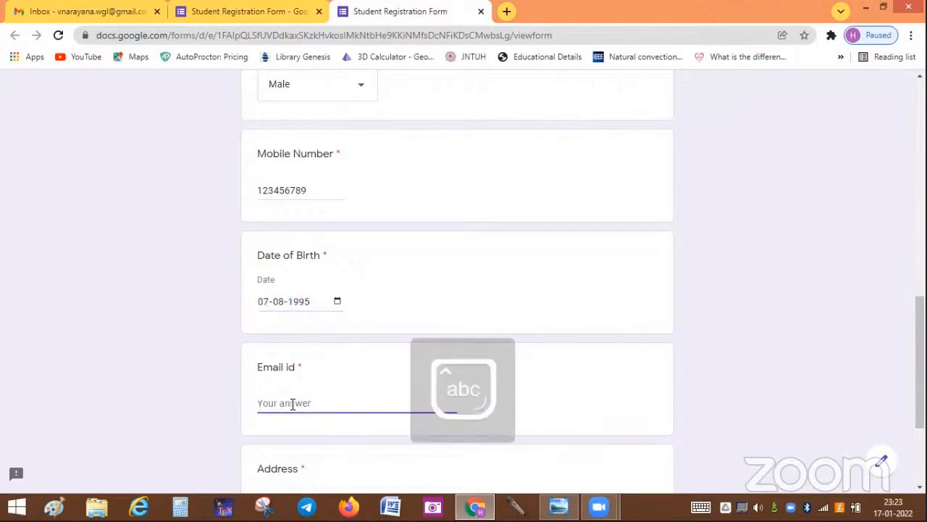
text(abc.c)
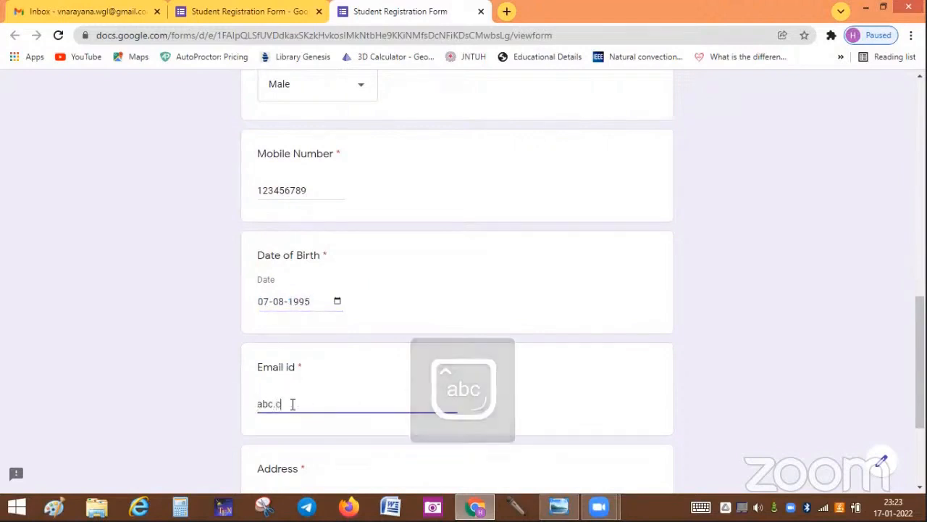
text(om)
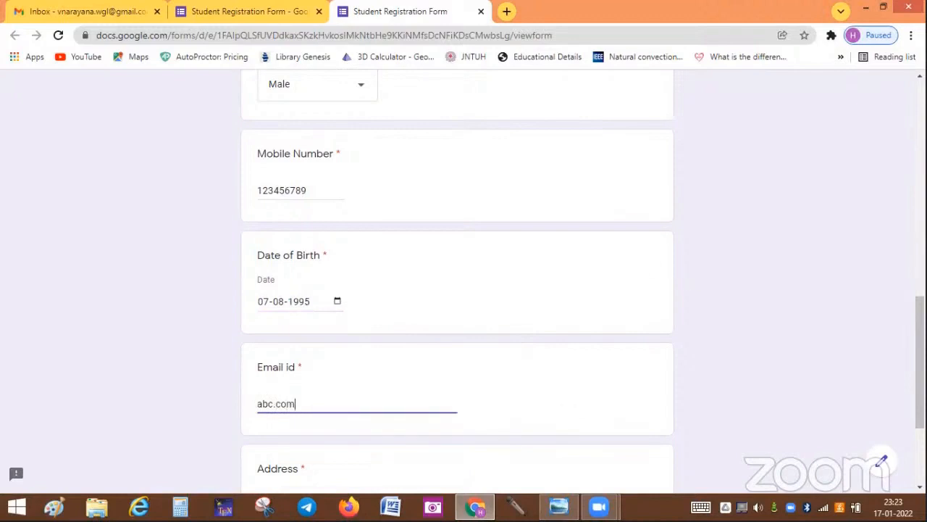
scroll(457, 282, down, 2)
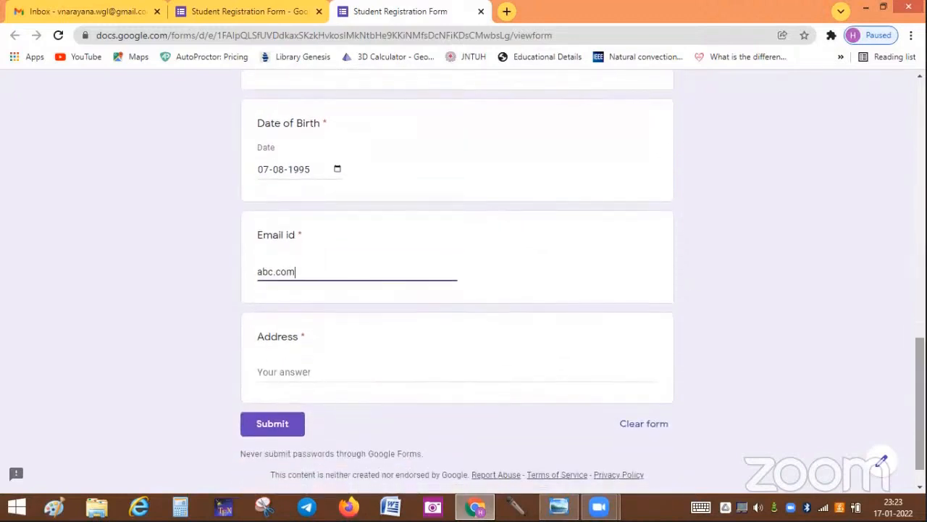
key(Tab)
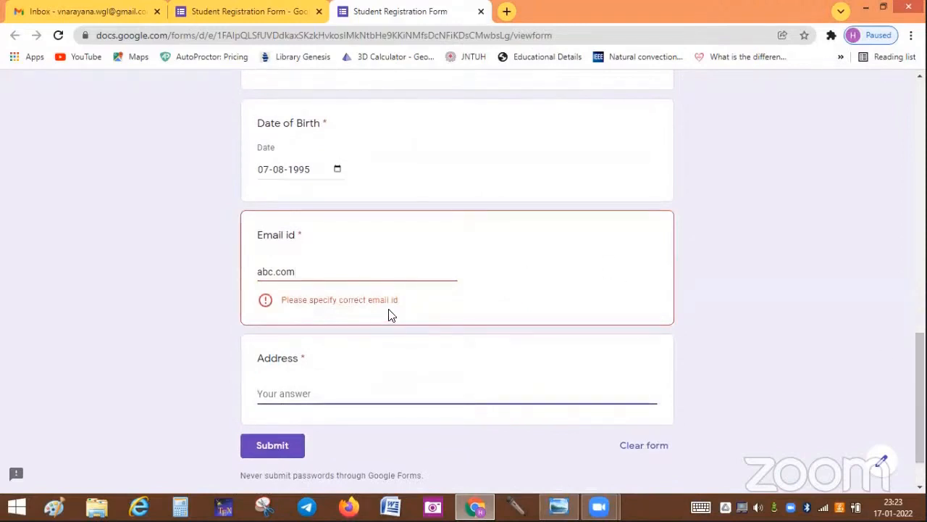
click(317, 272)
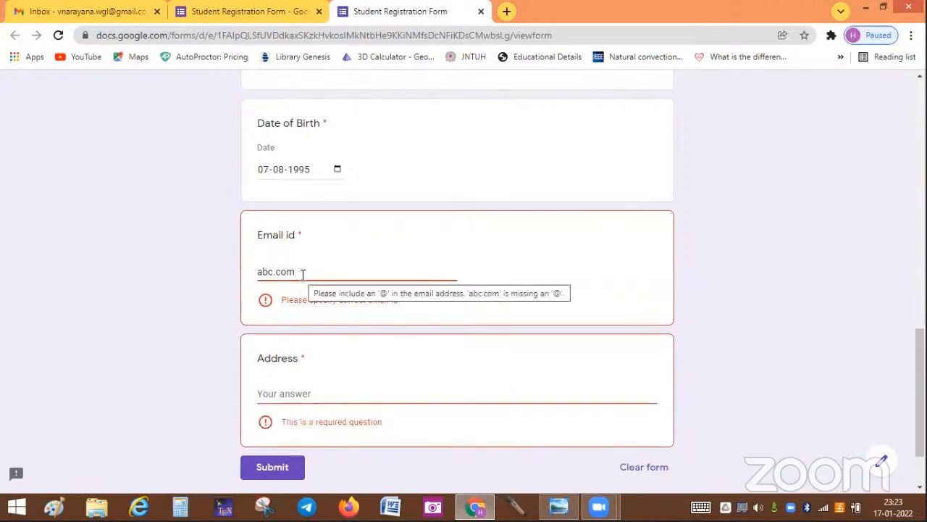
key(BackSpace)
key(BackSpace)
key(BackSpace)
key(BackSpace)
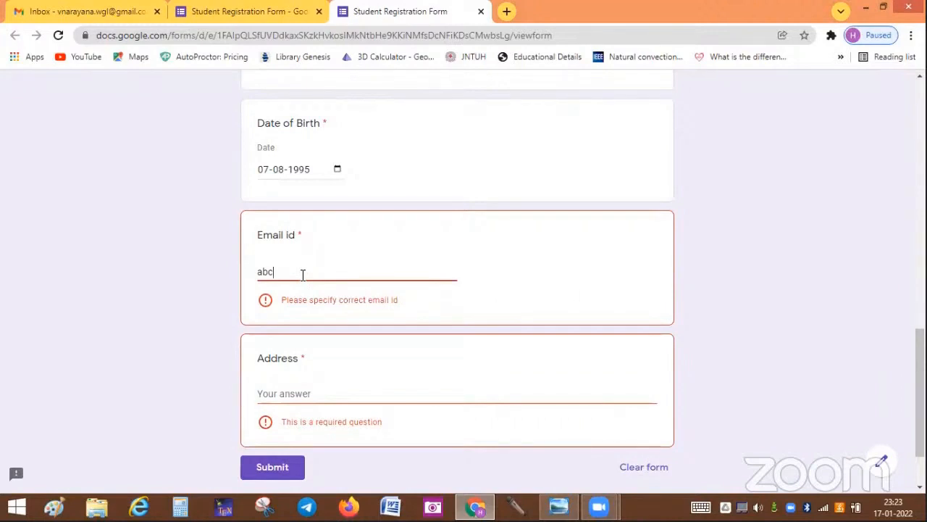
key(Tab)
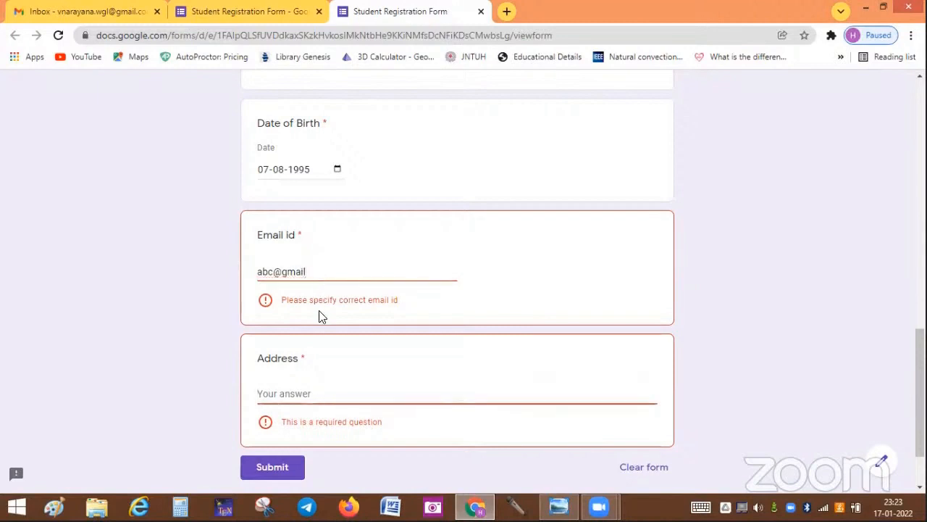
click(315, 272)
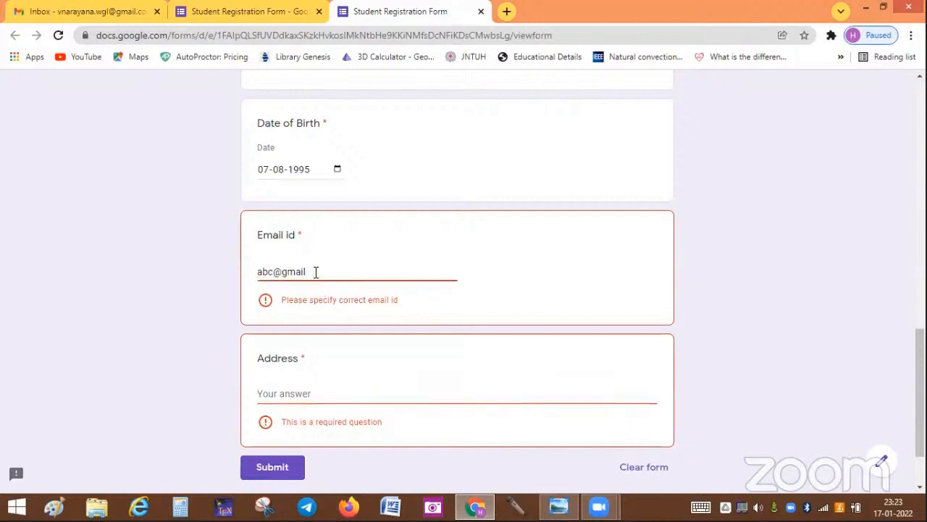
text(.com)
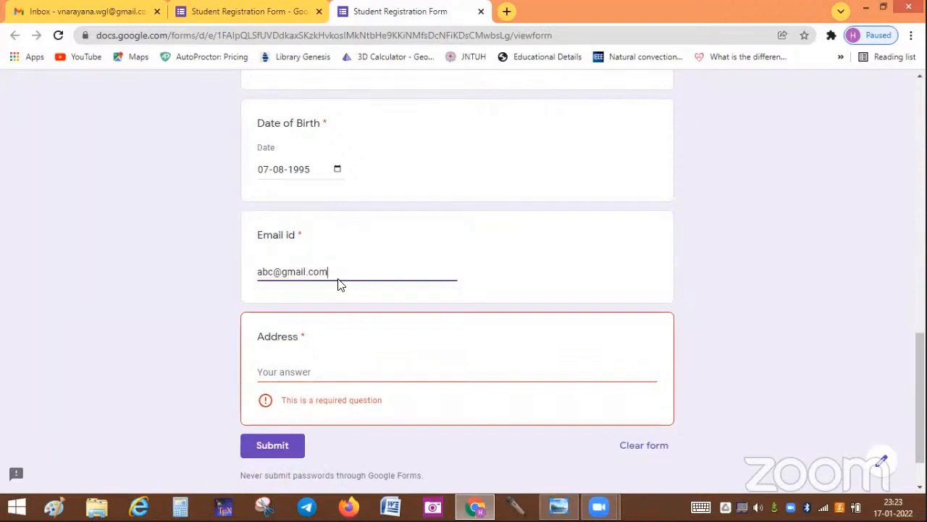
Step: Enter an address, submit the test response, and return to the form editor
key(Tab)
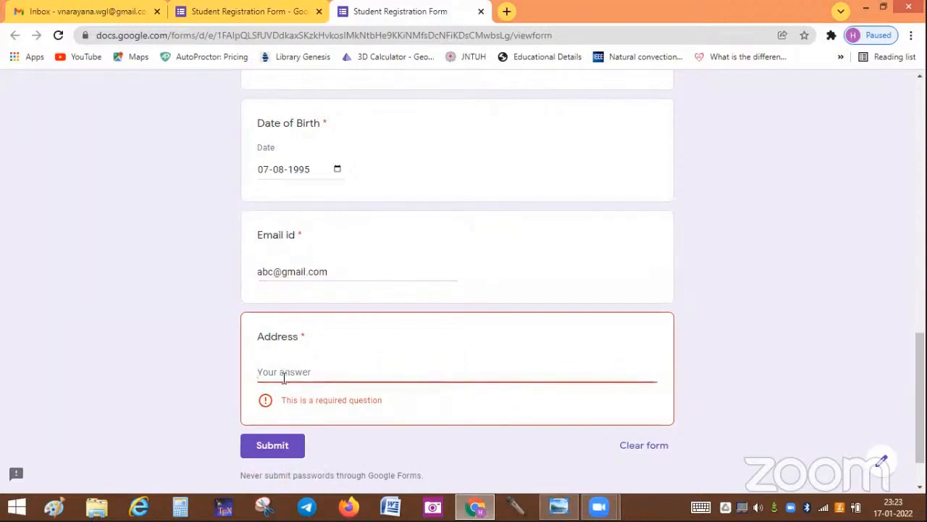
text(Vijayawada)
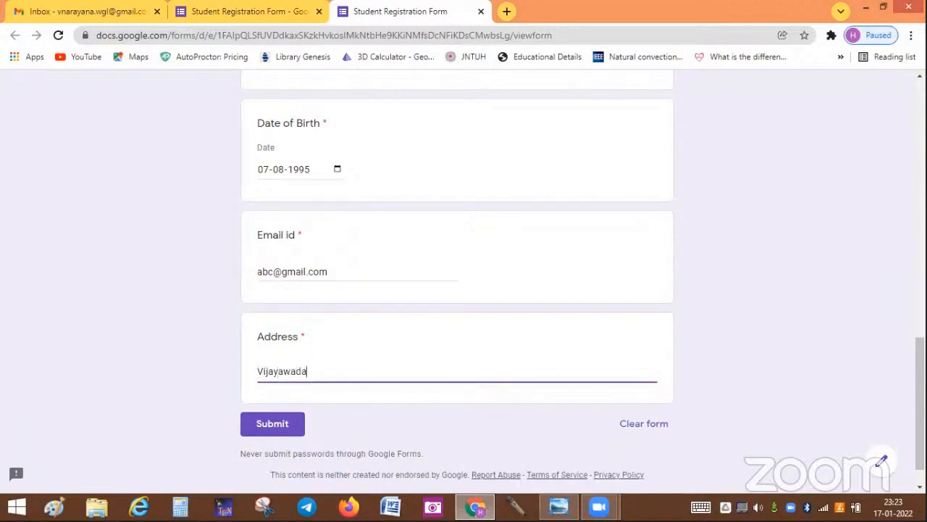
mouse_move(920, 403)
mouse_down()
mouse_move(920, 146)
mouse_move(920, 410)
mouse_up()
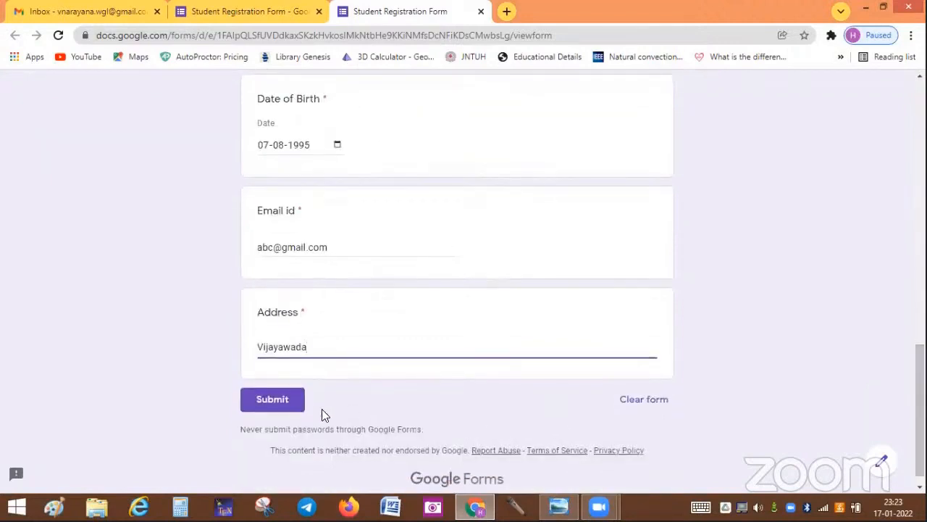
click(282, 405)
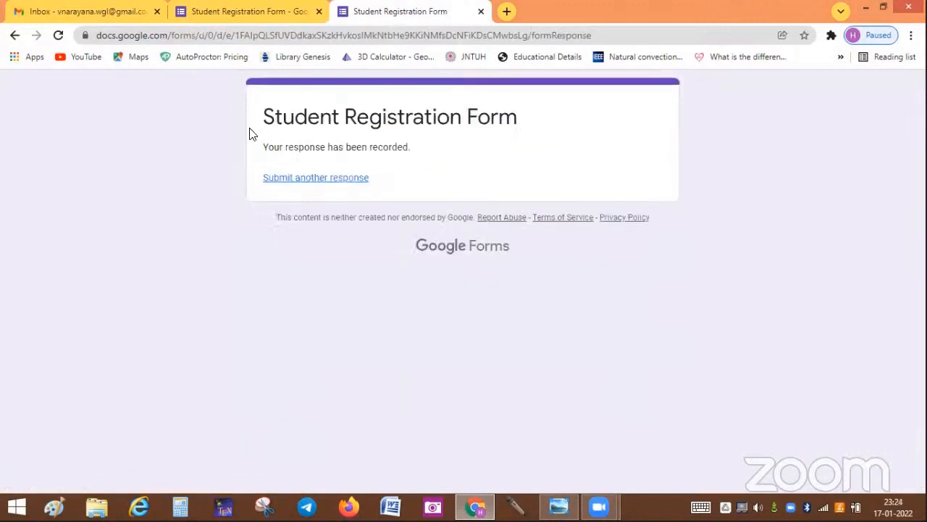
click(241, 8)
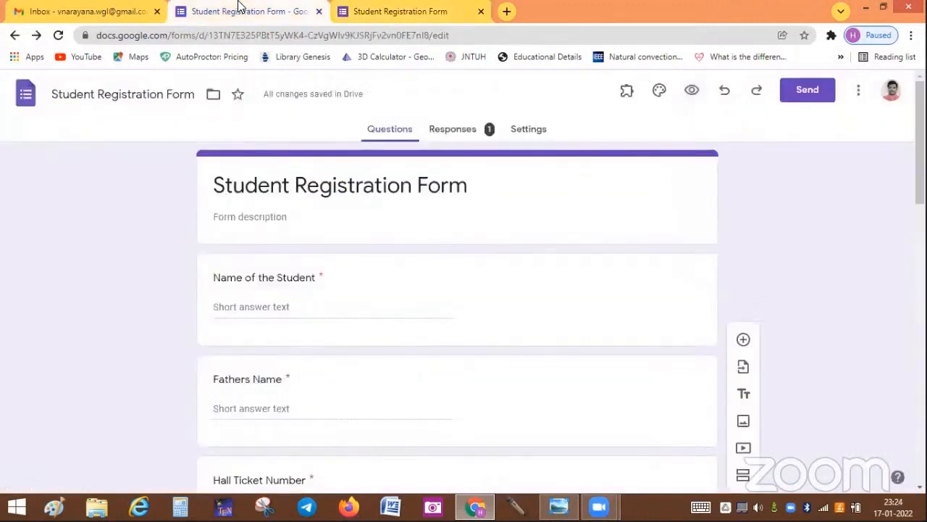
Step: Download the responses as a zipped CSV from the Responses tab and open the zip
click(462, 130)
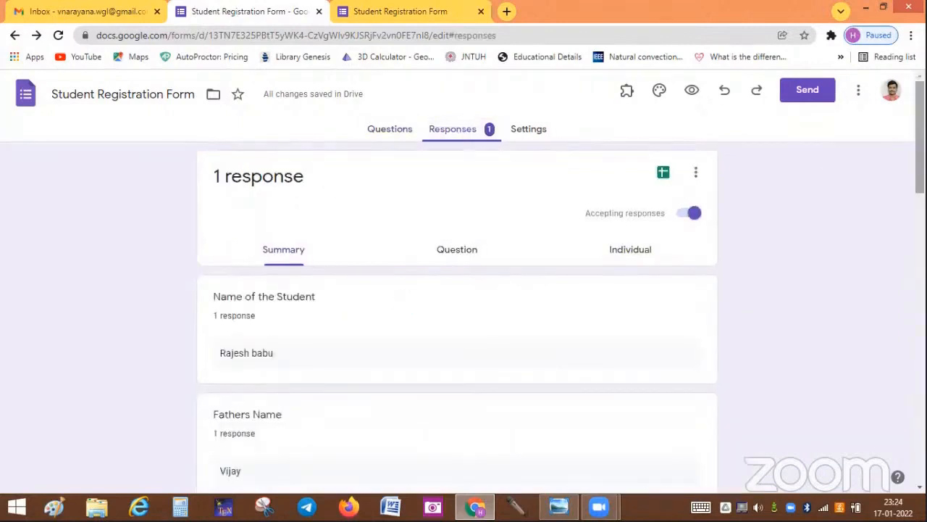
drag(920, 149, 760, 67)
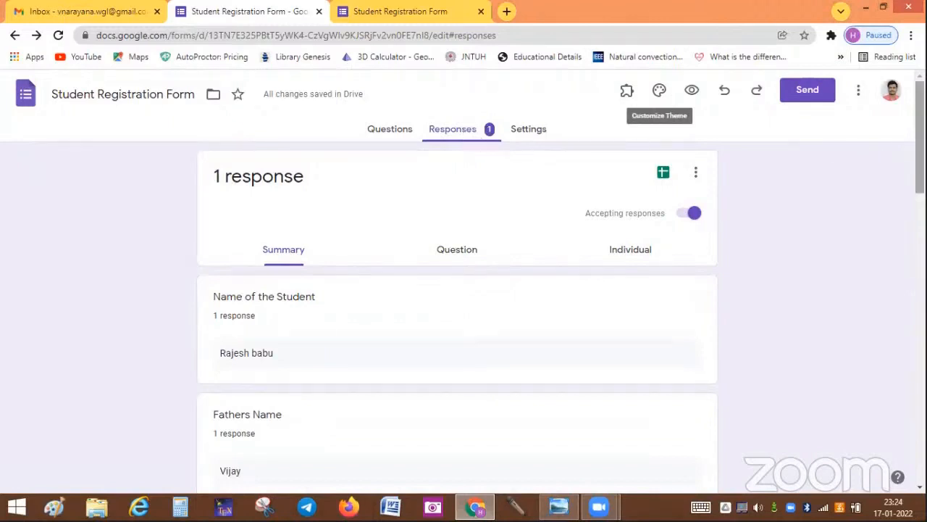
scroll(920, 145, down, 3)
scroll(457, 290, down, 3)
scroll(457, 290, up, 6)
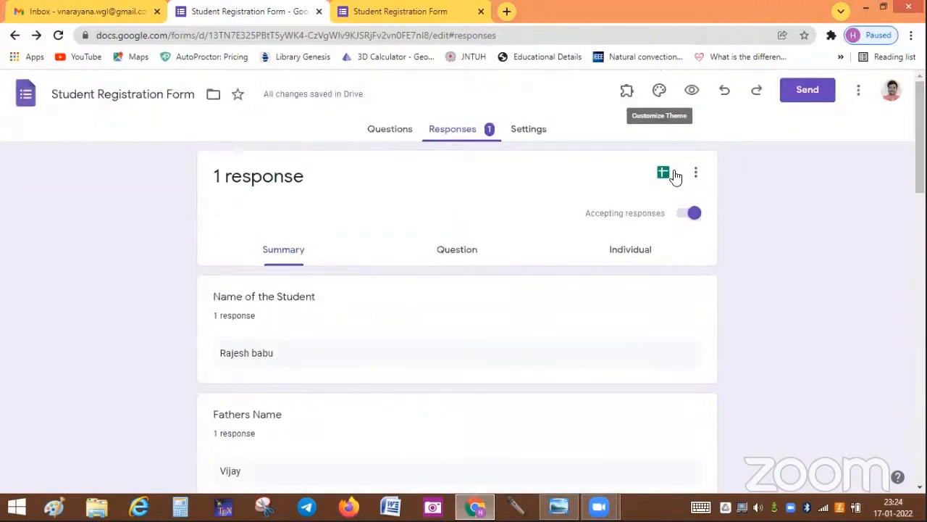
click(694, 174)
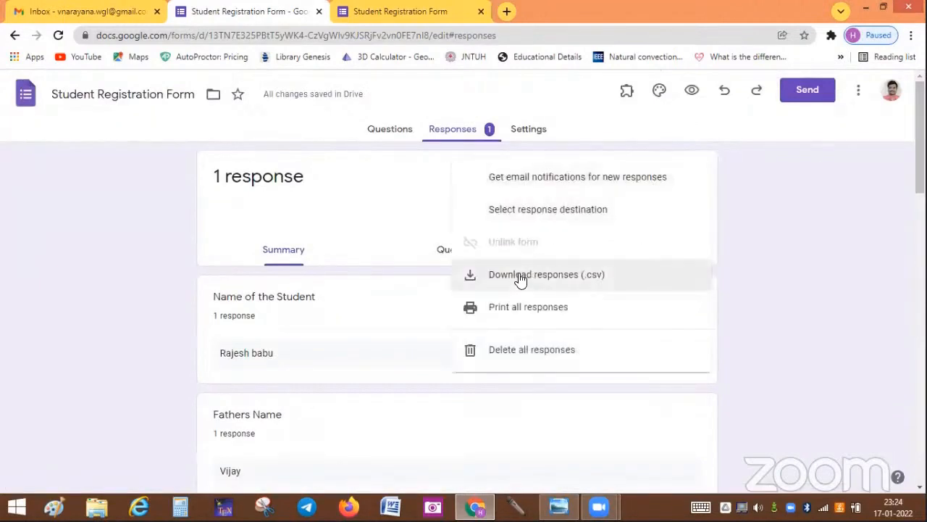
click(520, 276)
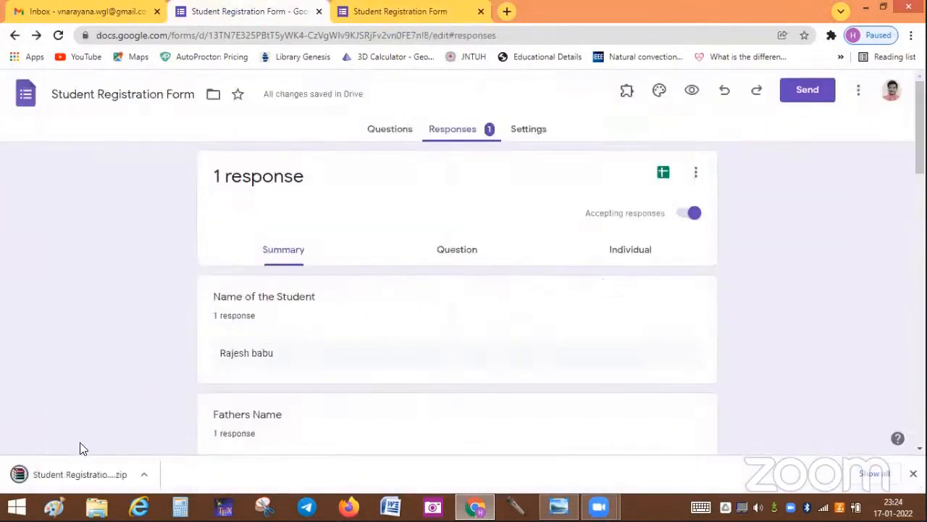
click(62, 474)
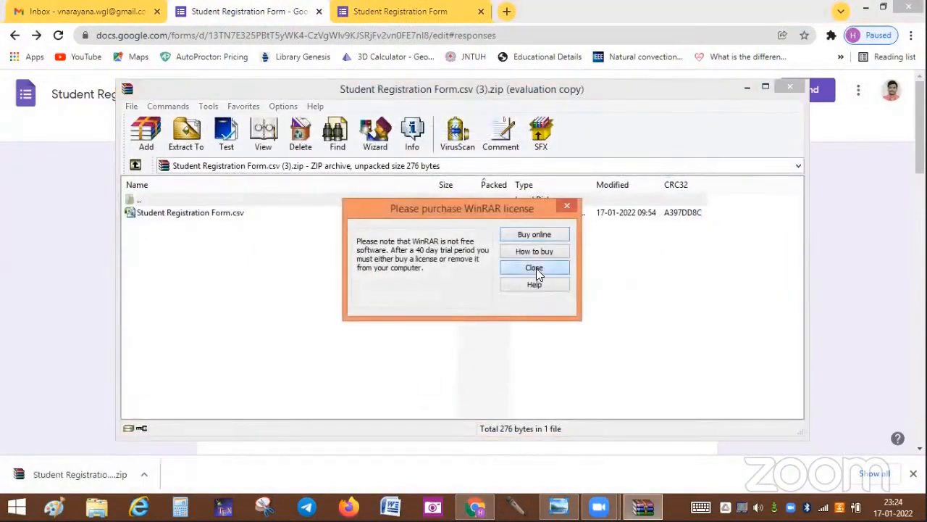
Step: Dismiss the WinRAR licence reminder and open 'Student Registration Form.csv' in Excel
click(535, 269)
click(215, 215)
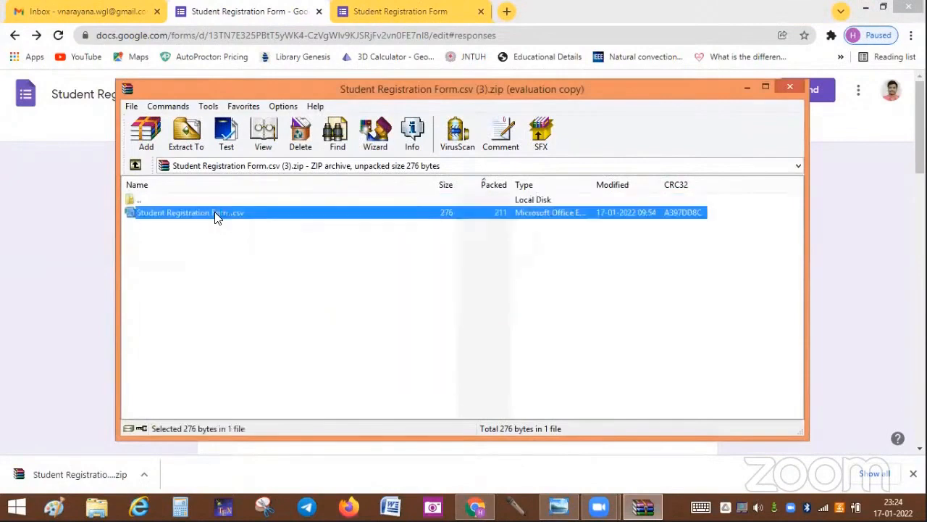
double_click(216, 214)
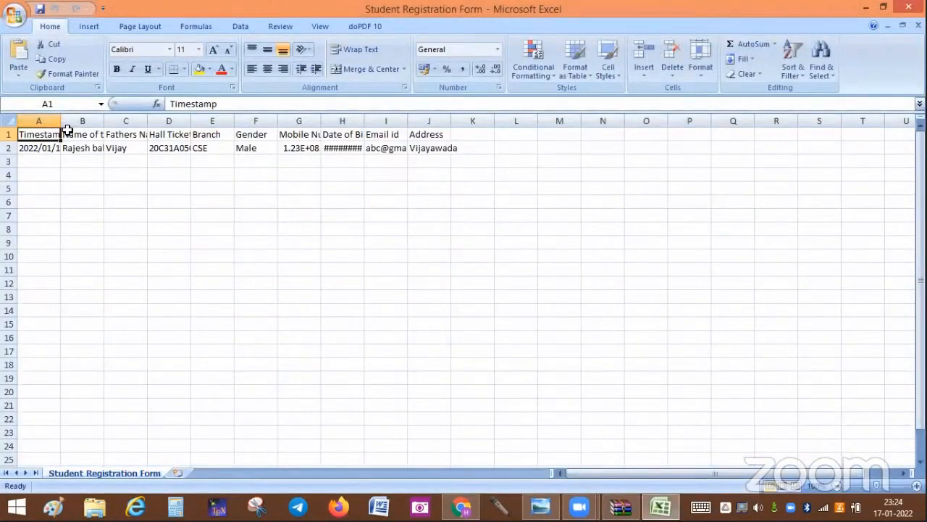
Step: Autofit columns A, D, G, H and I and zoom the sheet to 120%
double_click(61, 121)
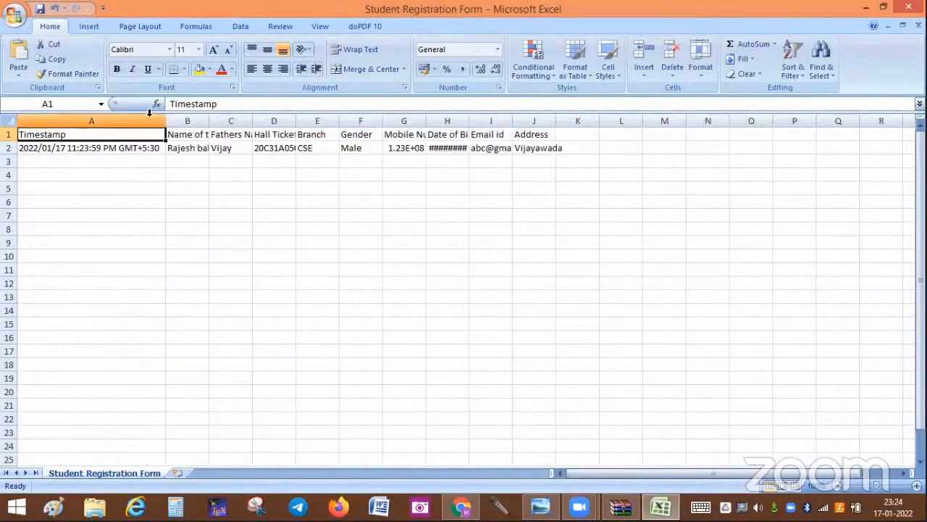
double_click(296, 120)
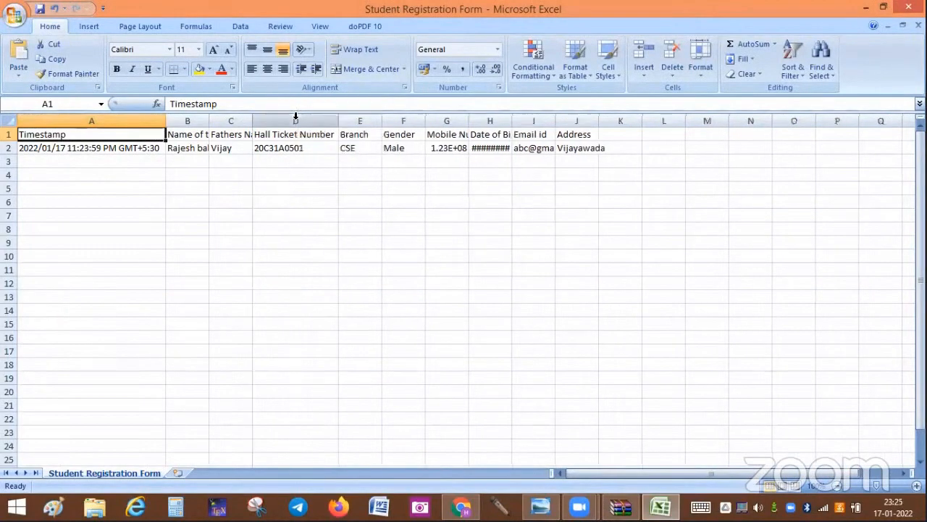
double_click(466, 123)
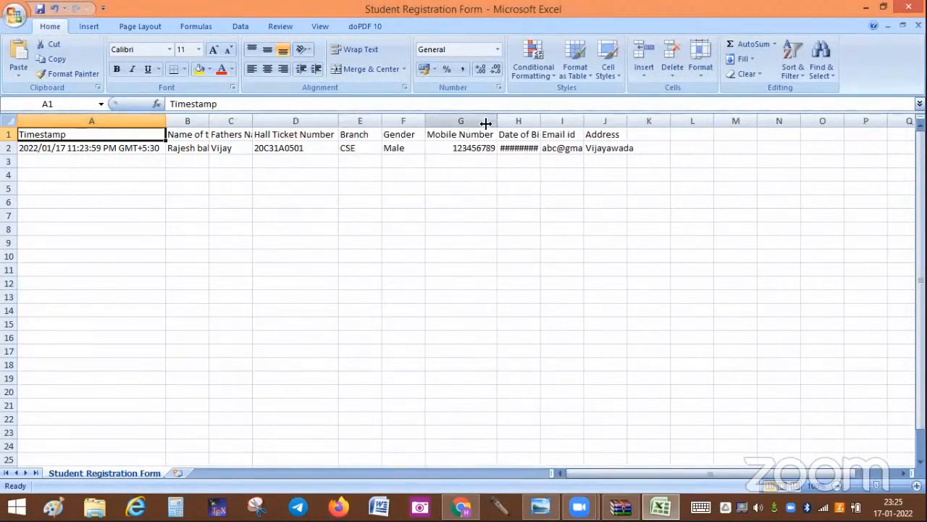
double_click(537, 120)
double_click(600, 120)
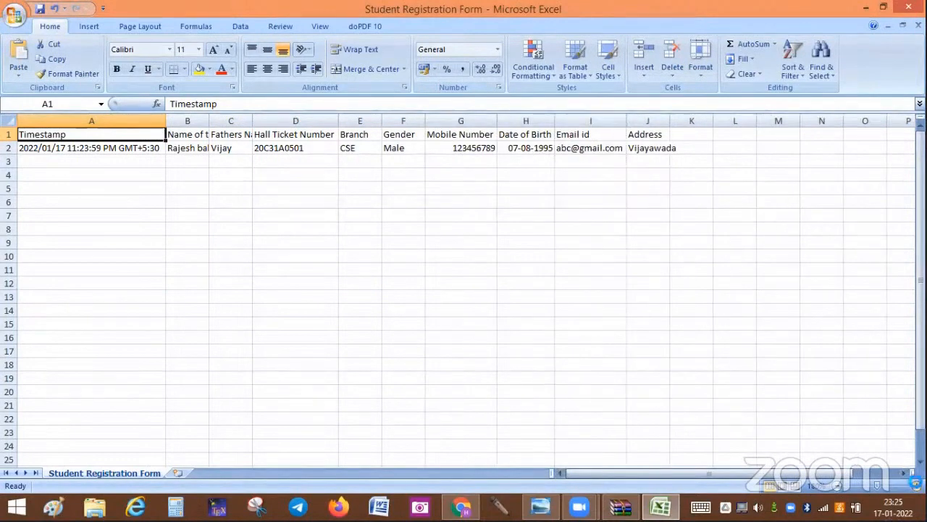
click(916, 485)
click(916, 485)
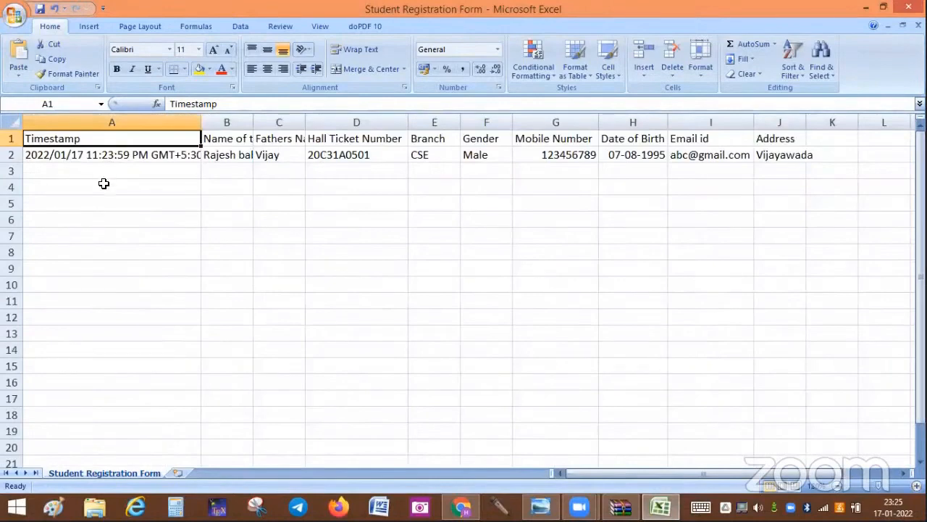
click(107, 155)
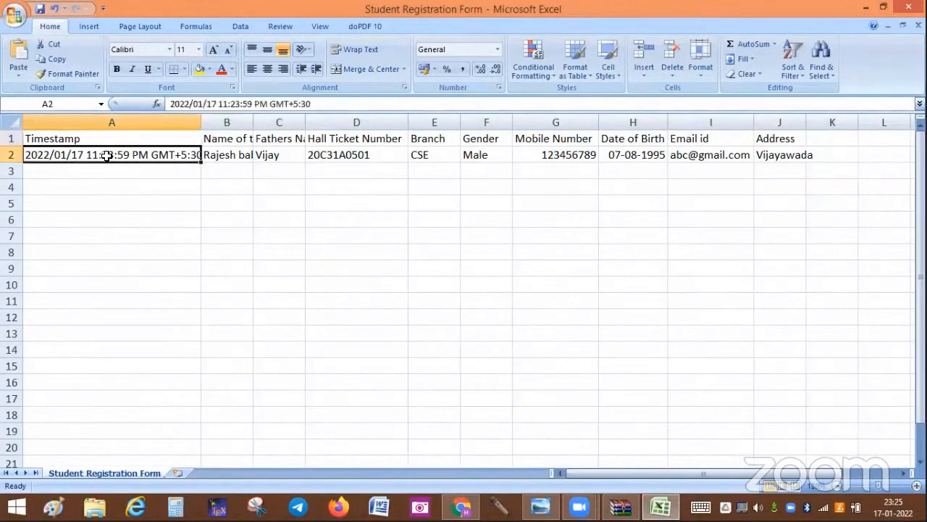
Step: Autofit columns B and C and widen column J so Address shows fully
double_click(253, 119)
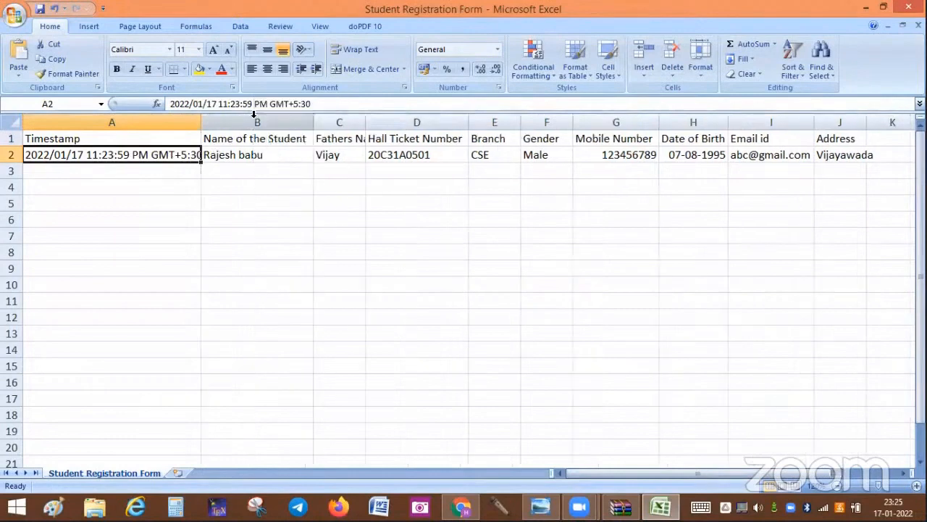
click(249, 156)
click(142, 157)
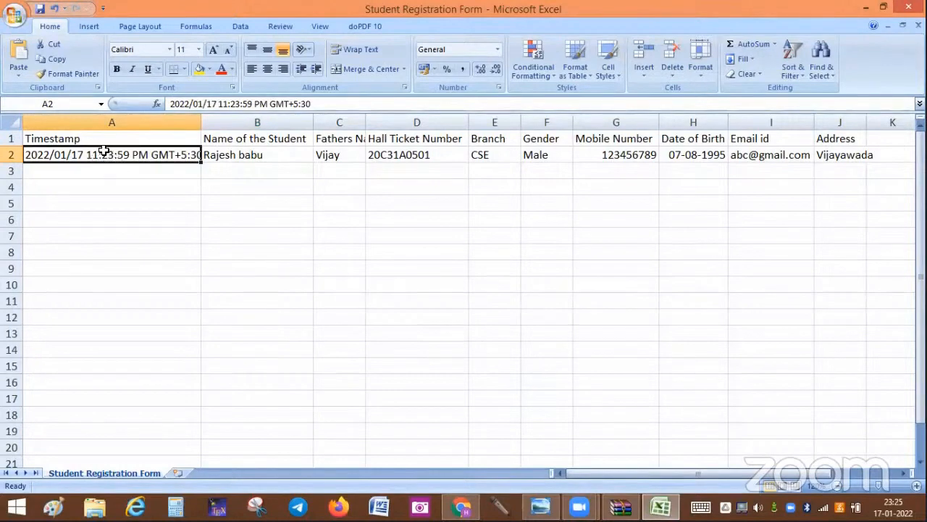
click(271, 157)
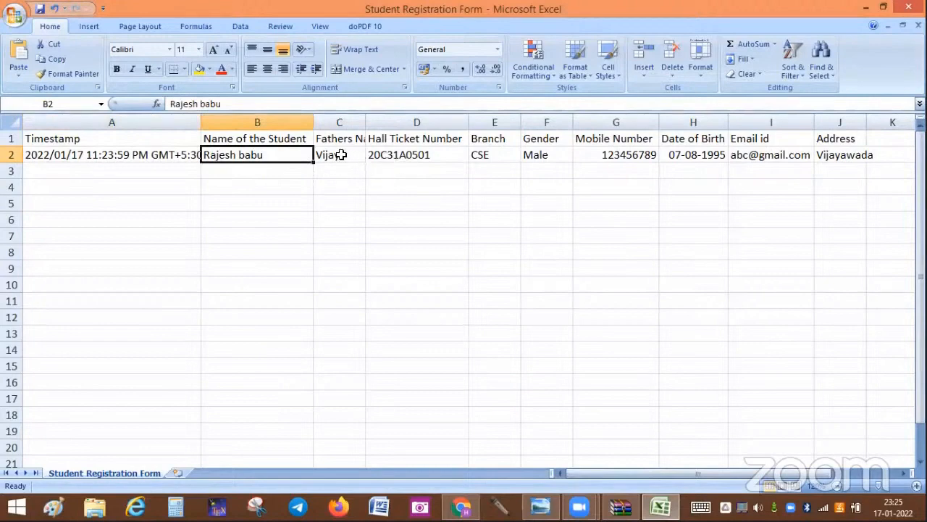
drag(365, 121, 363, 119)
double_click(363, 119)
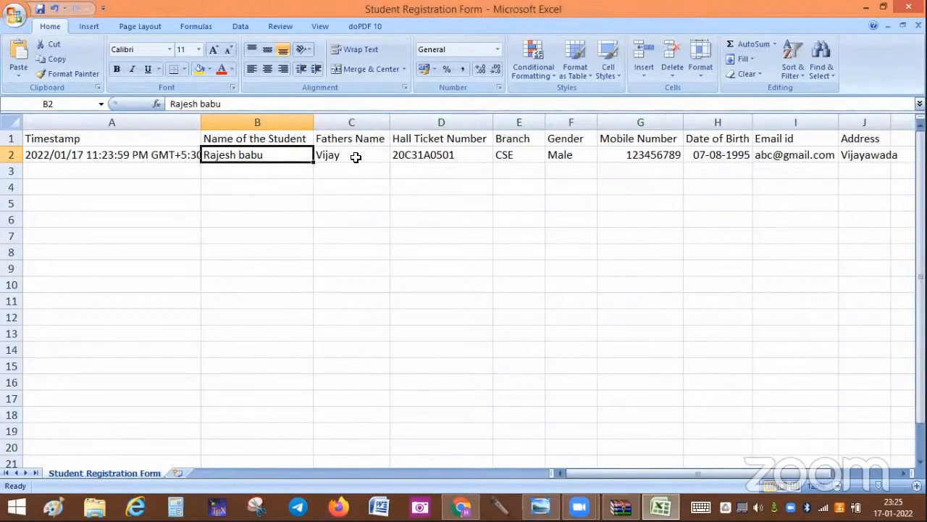
click(409, 155)
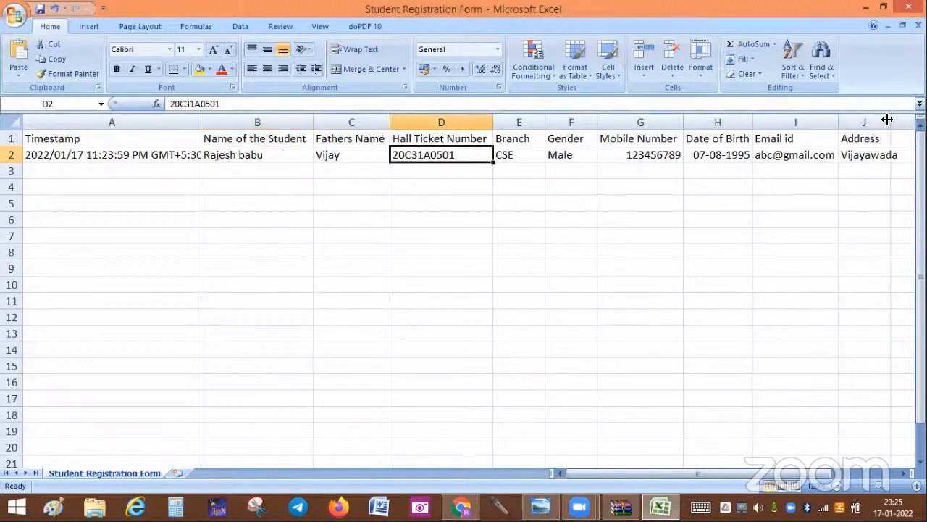
drag(889, 120, 914, 120)
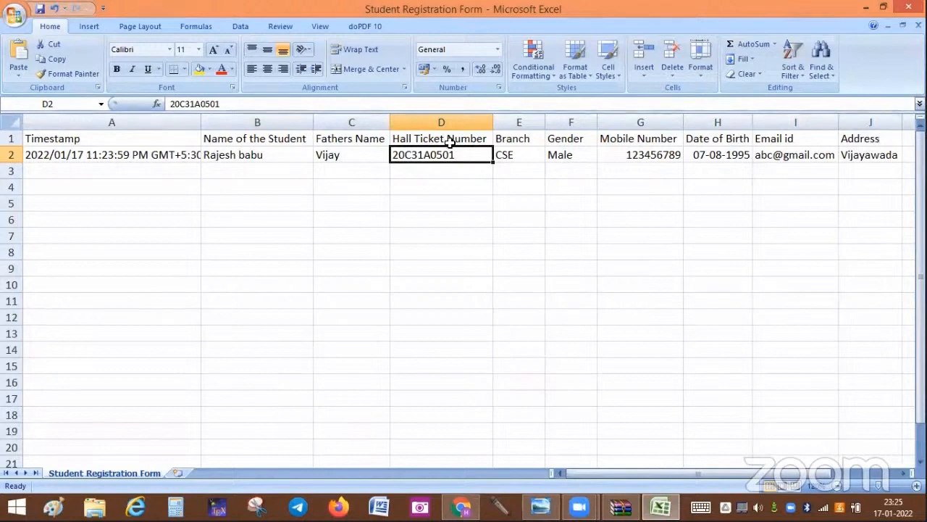
Step: Clear a stray selection in column B, then go back to the form's Questions editor
click(258, 170)
key(shift+Down)
key(shift+Down)
key(shift+Down)
key(shift+Down)
key(shift+Down)
key(shift+Down)
key(shift+Down)
key(shift+Down)
key(shift+Down)
key(shift+Down)
key(shift+Down)
key(shift+Down)
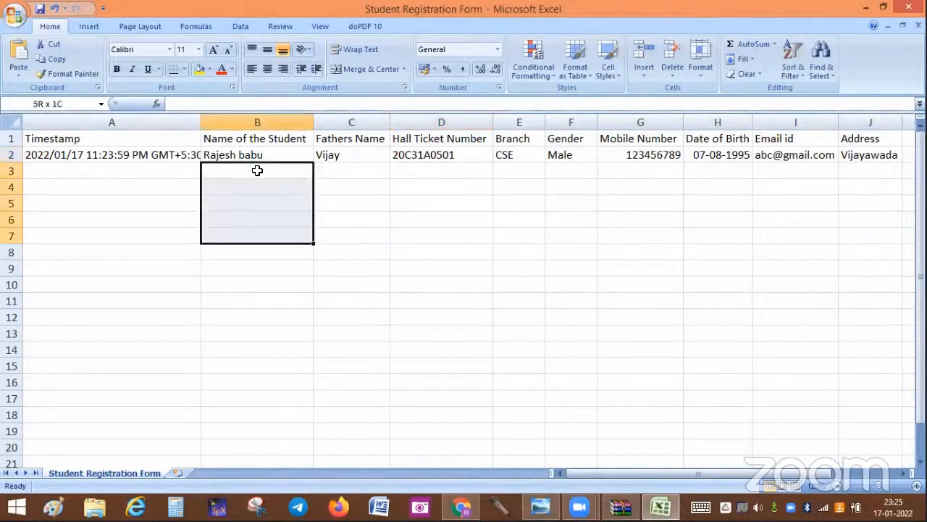
click(420, 210)
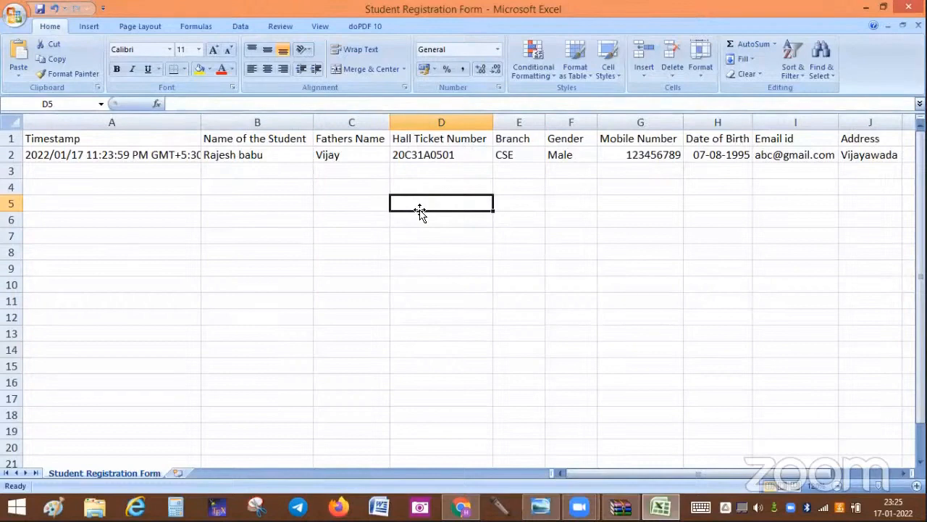
click(460, 505)
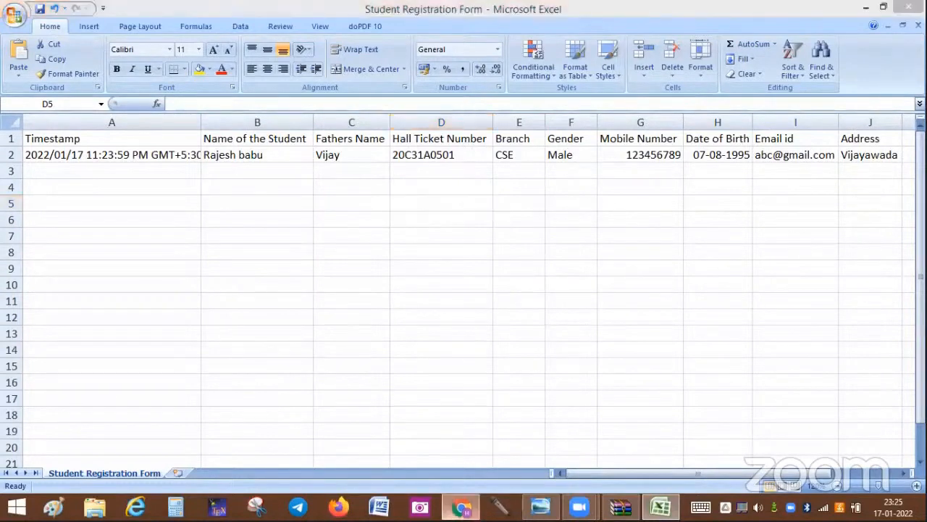
click(386, 130)
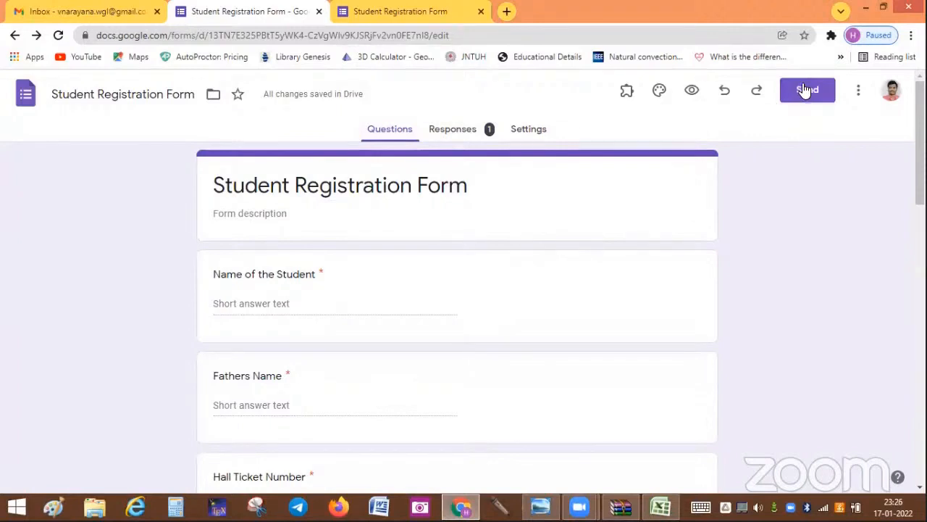
Step: Copy the form's shortened forms.gle link, then close the extra form tab and open a new tab
click(806, 90)
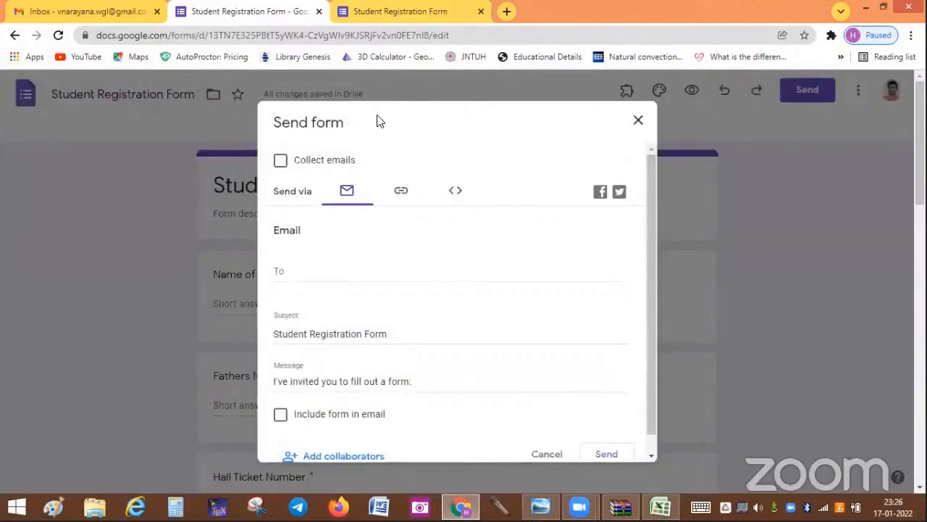
click(401, 192)
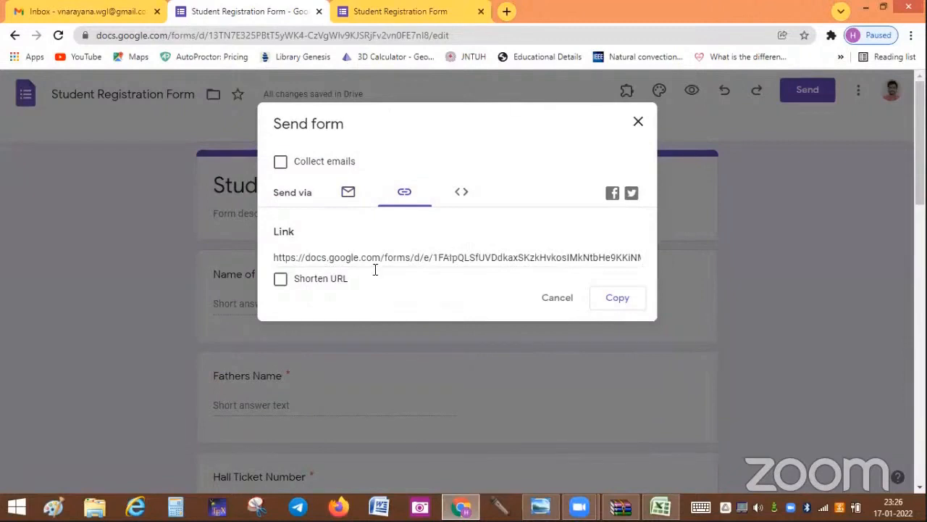
click(281, 282)
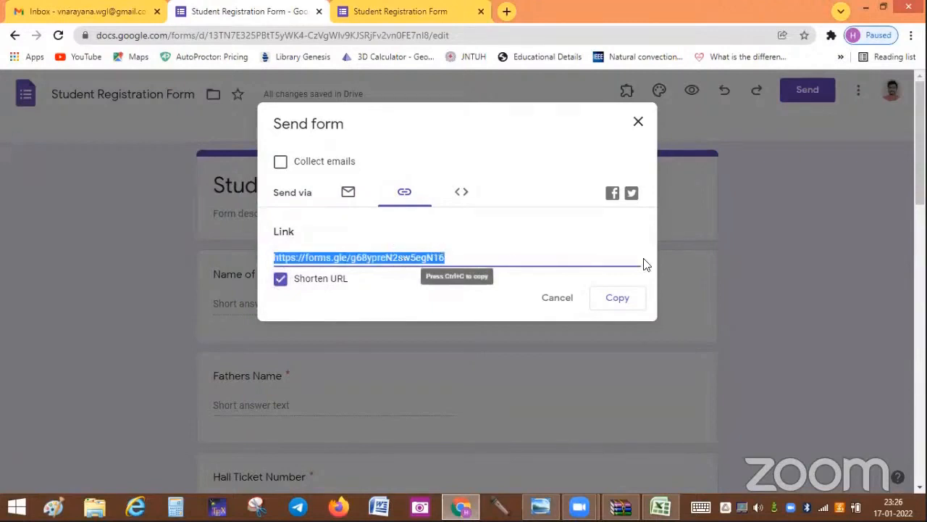
click(614, 300)
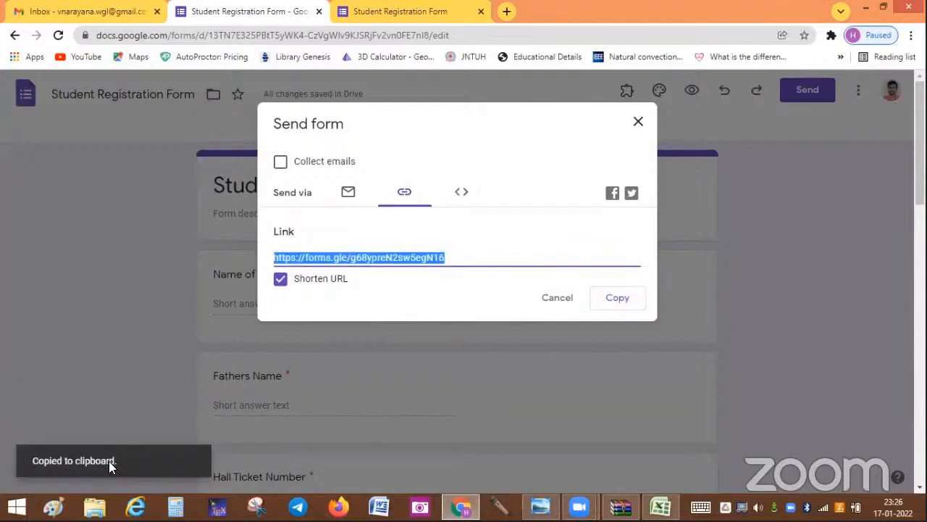
click(479, 13)
click(345, 13)
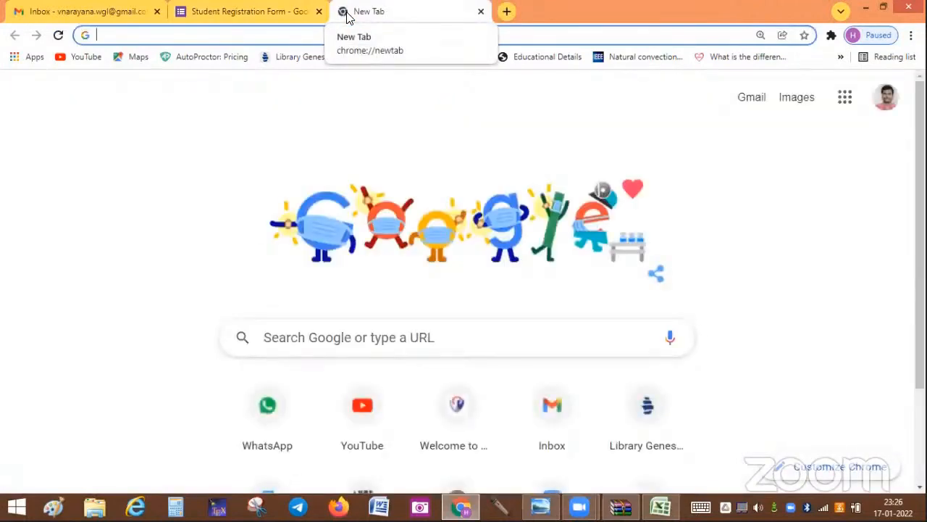
Step: Load the pasted short link to confirm the live form opens, then close the Send form dialog
key(ctrl+v)
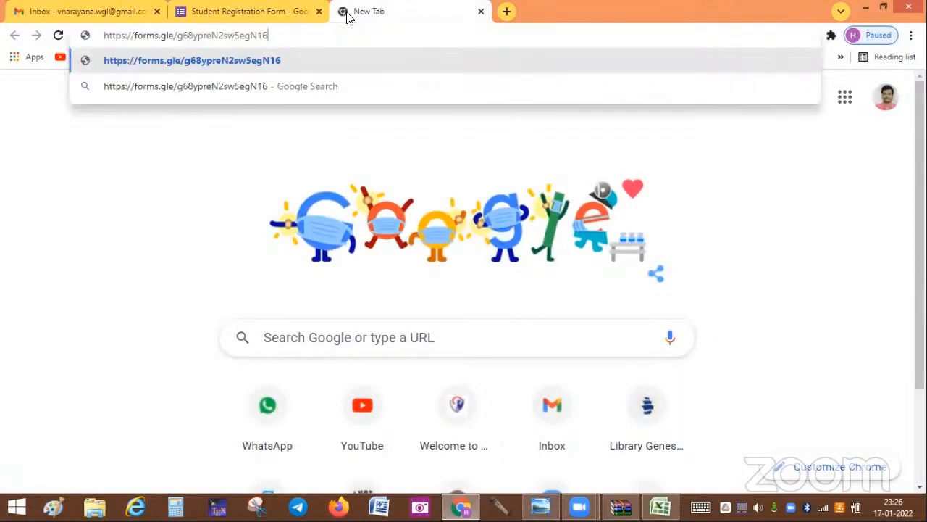
key(Return)
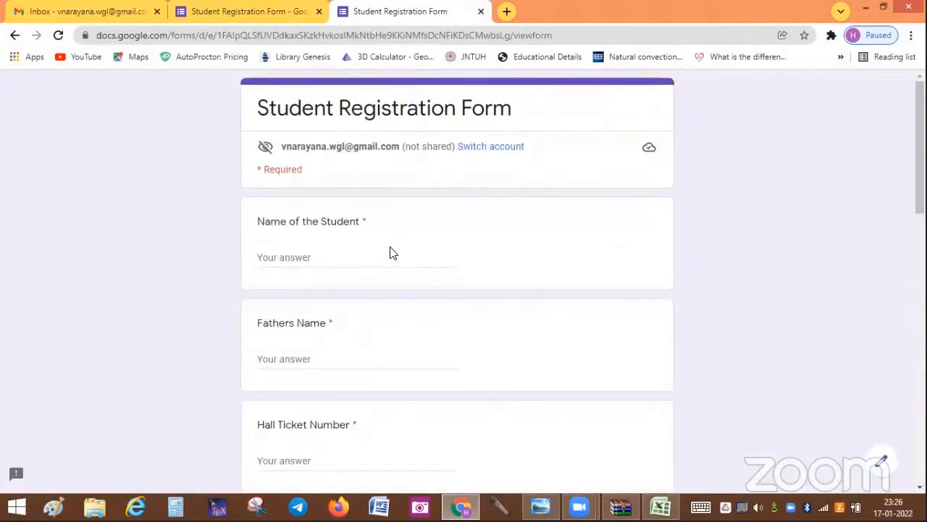
click(272, 15)
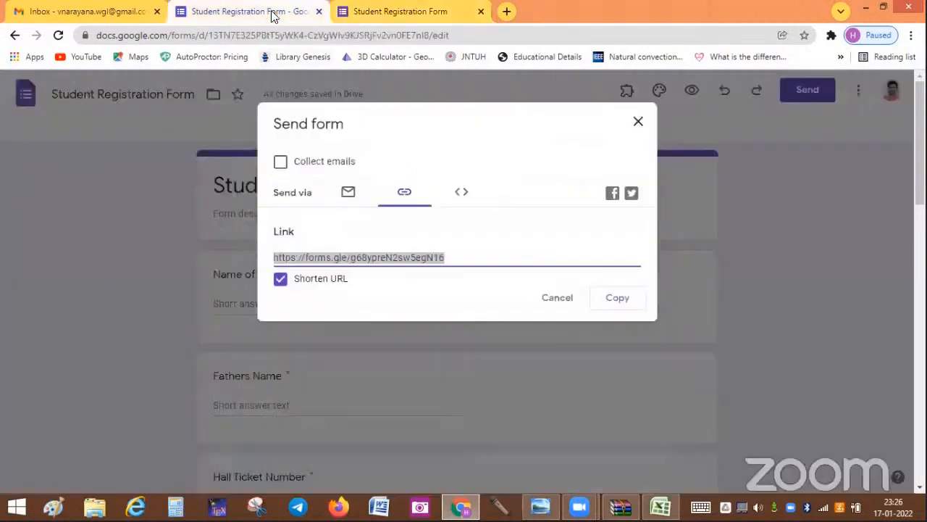
click(638, 123)
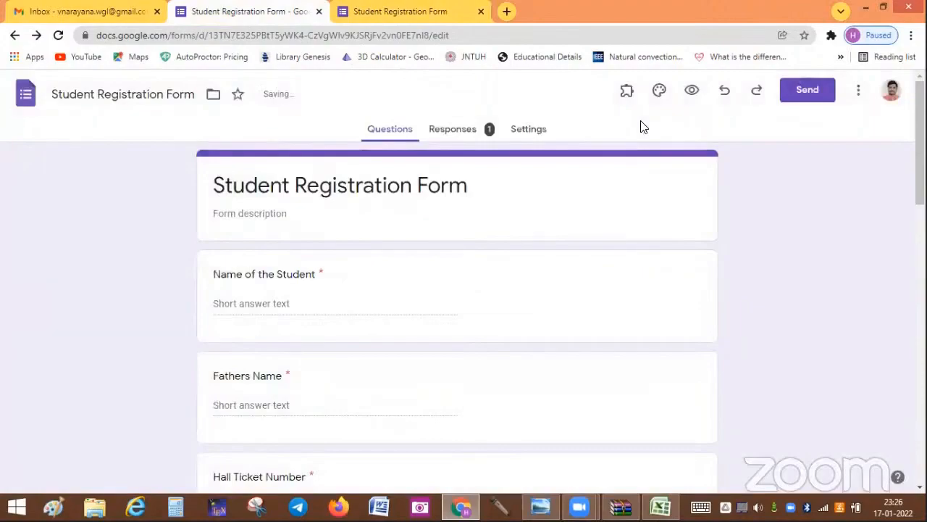